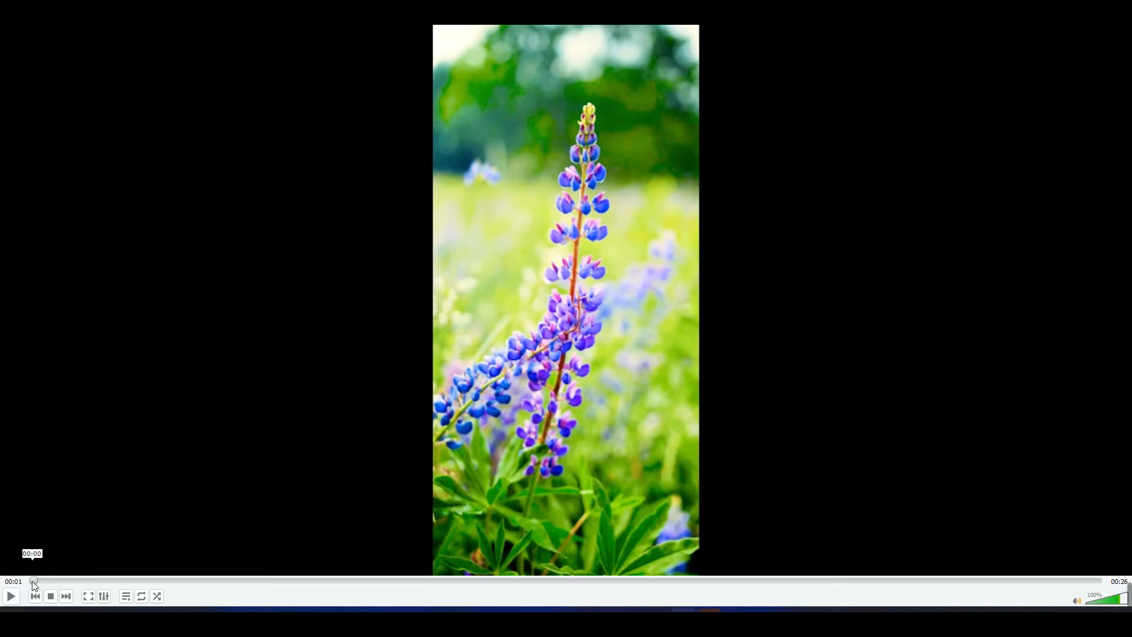
# Step: Play the flower video in VLC, and switch to the colorgrading project in Premiere Pro
pyautogui.press('space')
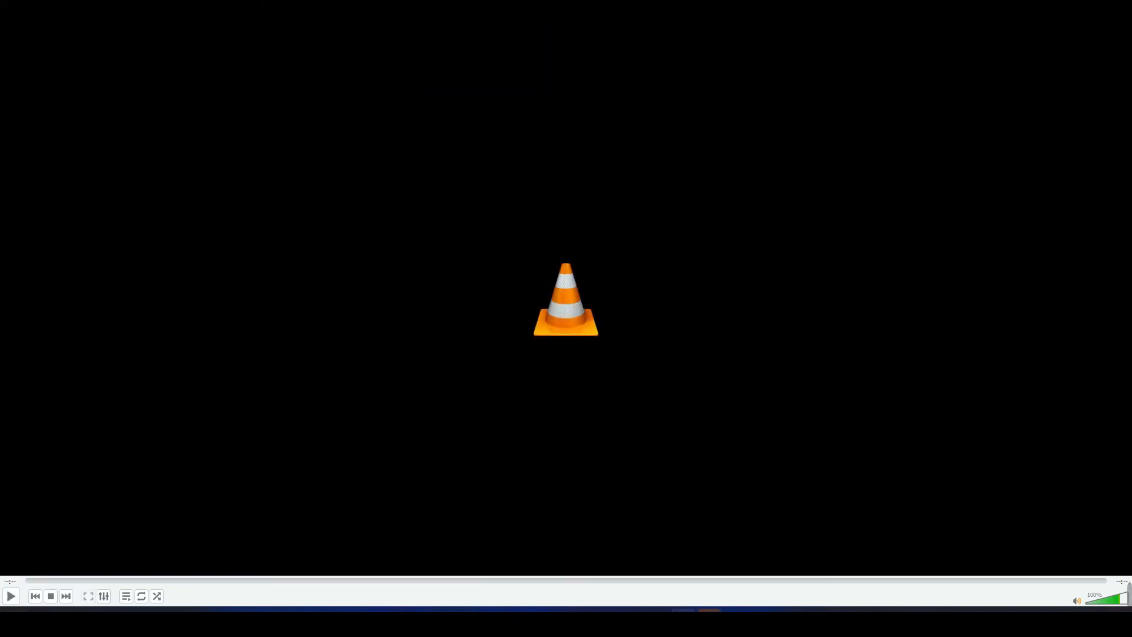
pyautogui.click(709, 621)
pyautogui.click(772, 529)
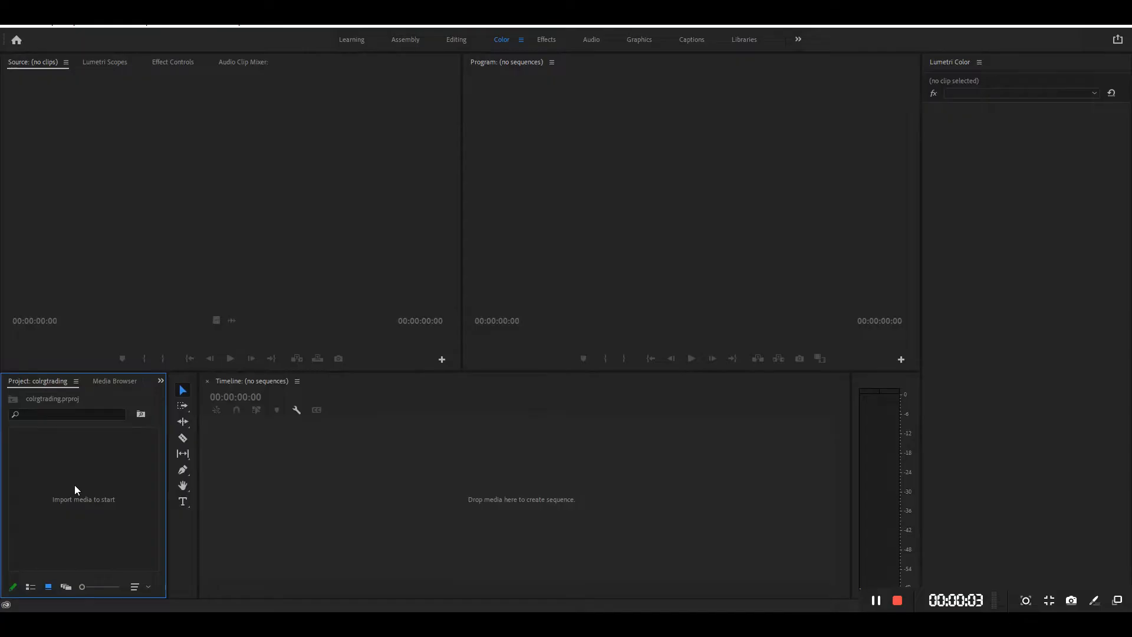
# Step: Import production ID_4887658 from the Downloads folder and create a sequence from it in the empty timeline
pyautogui.rightClick(74, 484)
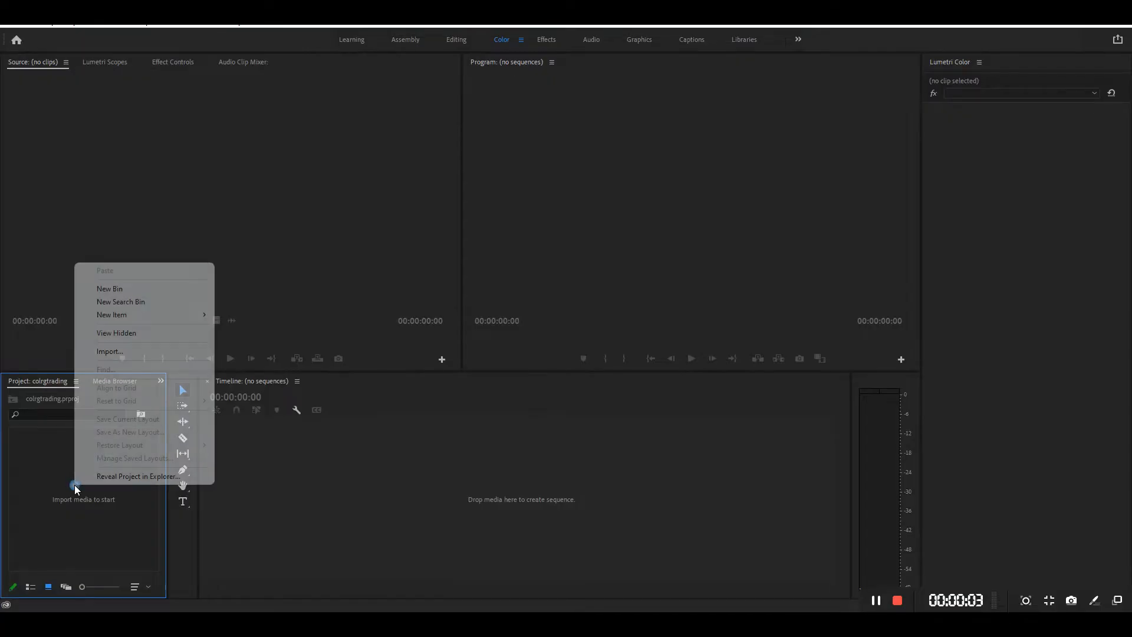
pyautogui.click(123, 353)
pyautogui.click(281, 139)
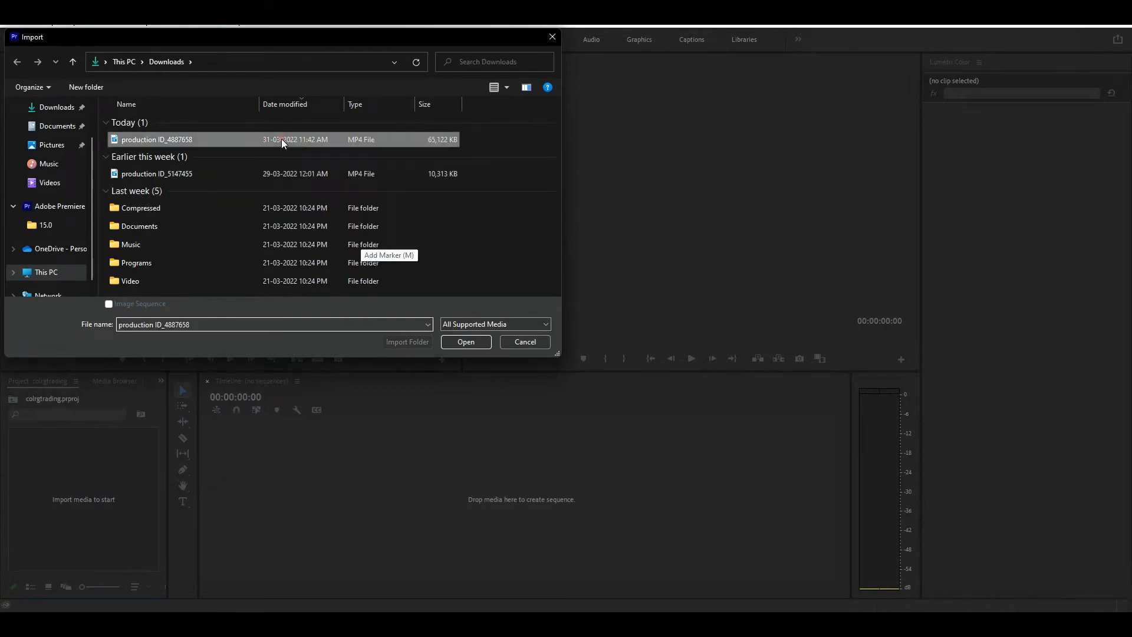
pyautogui.click(465, 342)
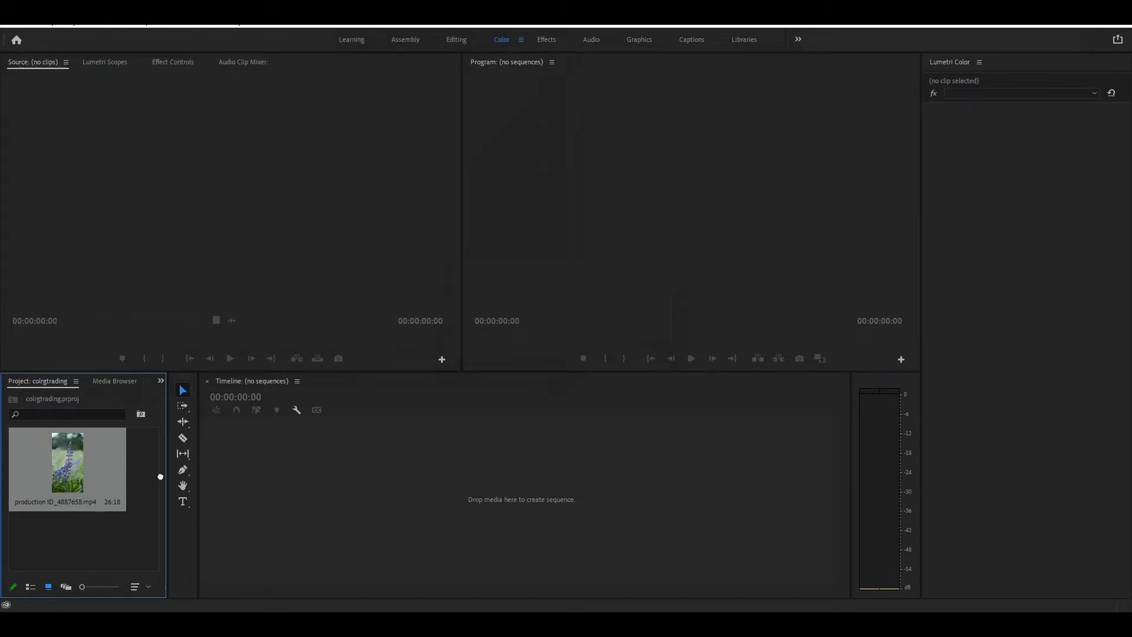
pyautogui.click(387, 467)
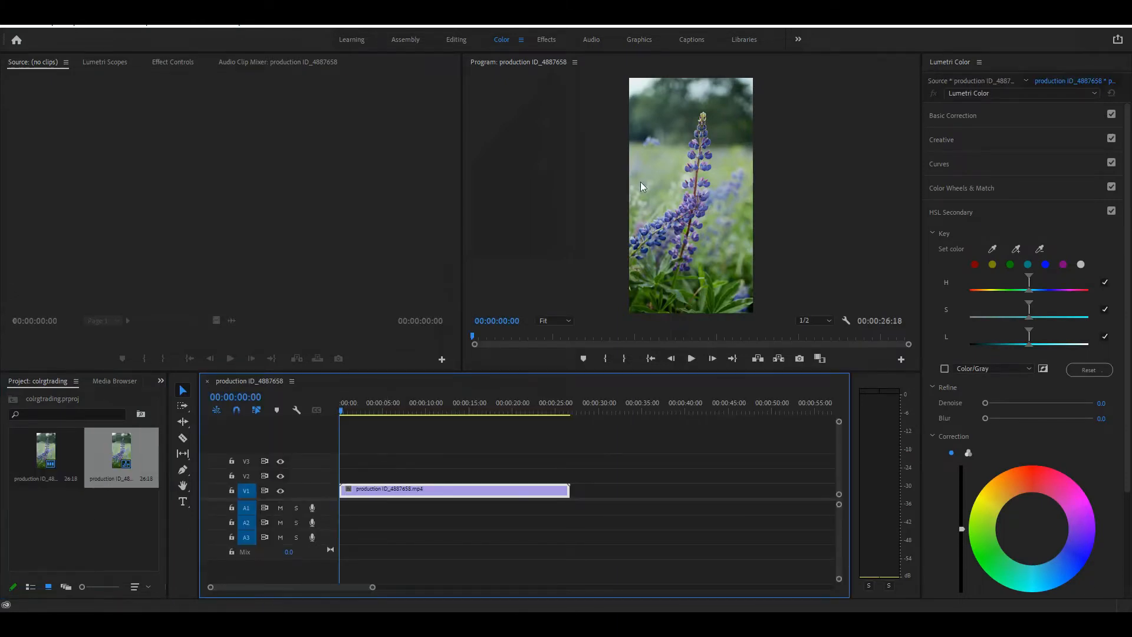
# Step: Load the imported source clip into the Source monitor beside the sequence preview
pyautogui.click(1127, 157)
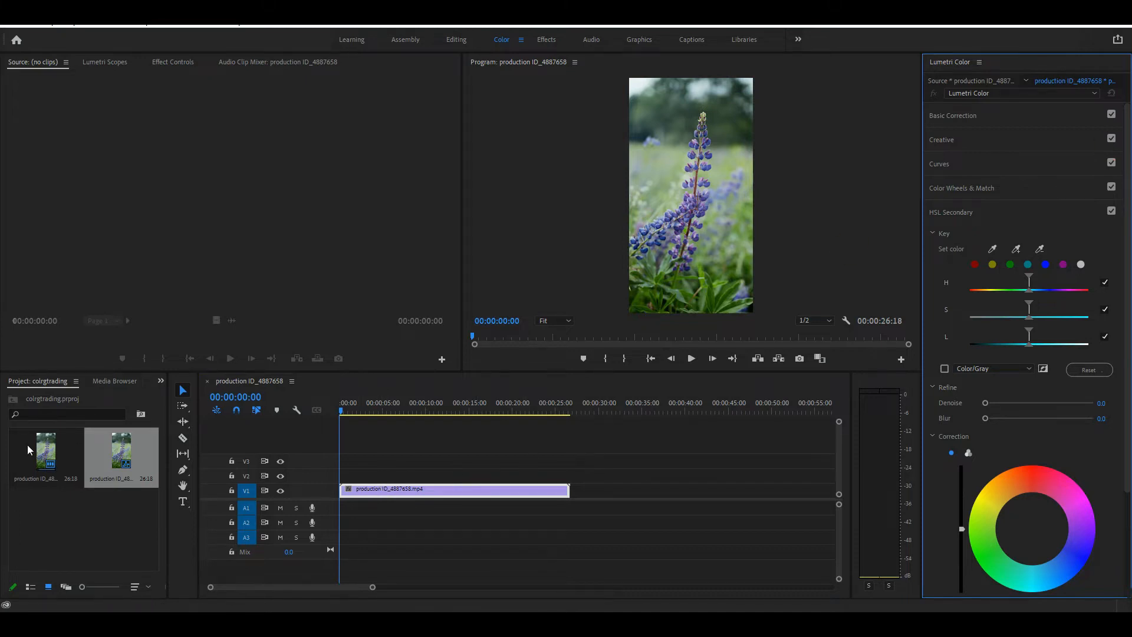
pyautogui.moveTo(27, 444); pyautogui.dragTo(115, 215)
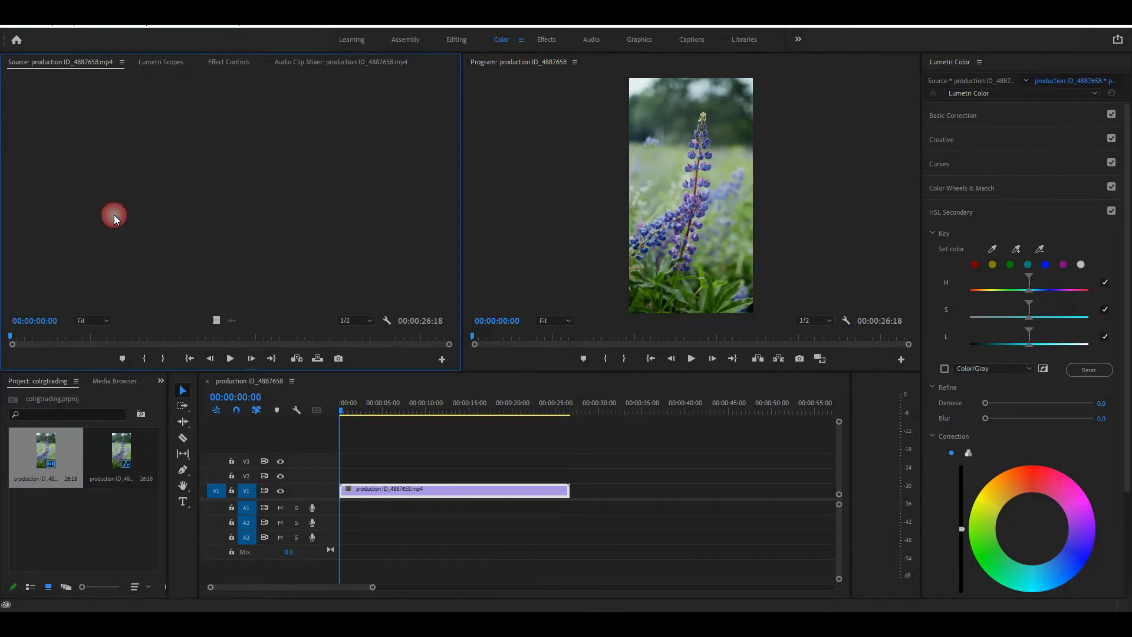
pyautogui.click(116, 449)
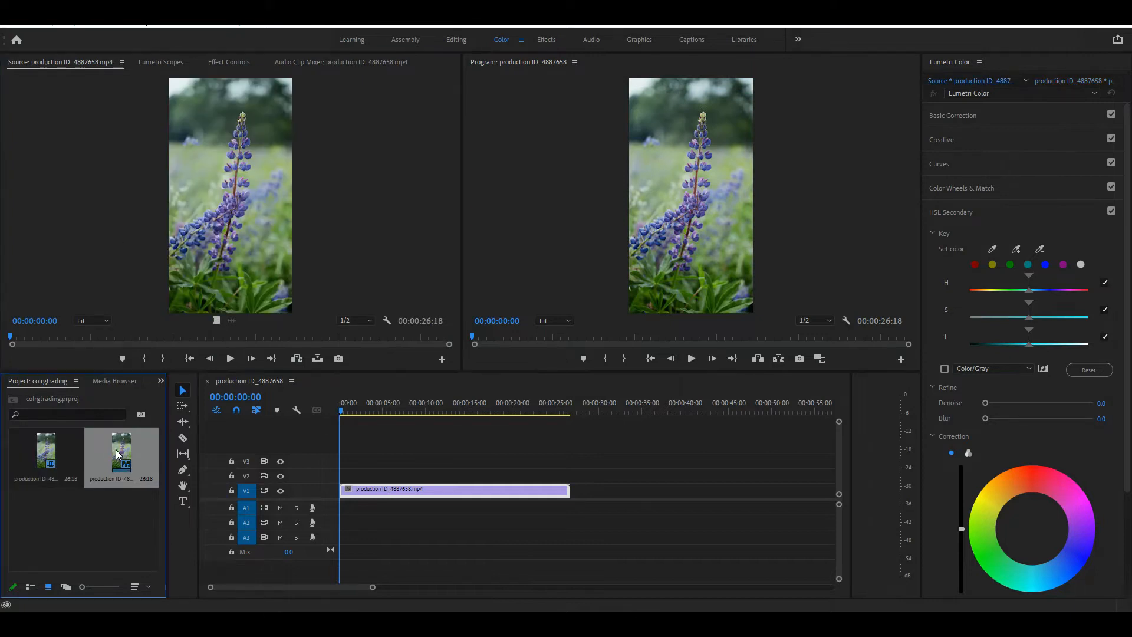
# Step: Set the source clip's exposure to 0.4 in Lumetri Basic Correction
pyautogui.click(975, 114)
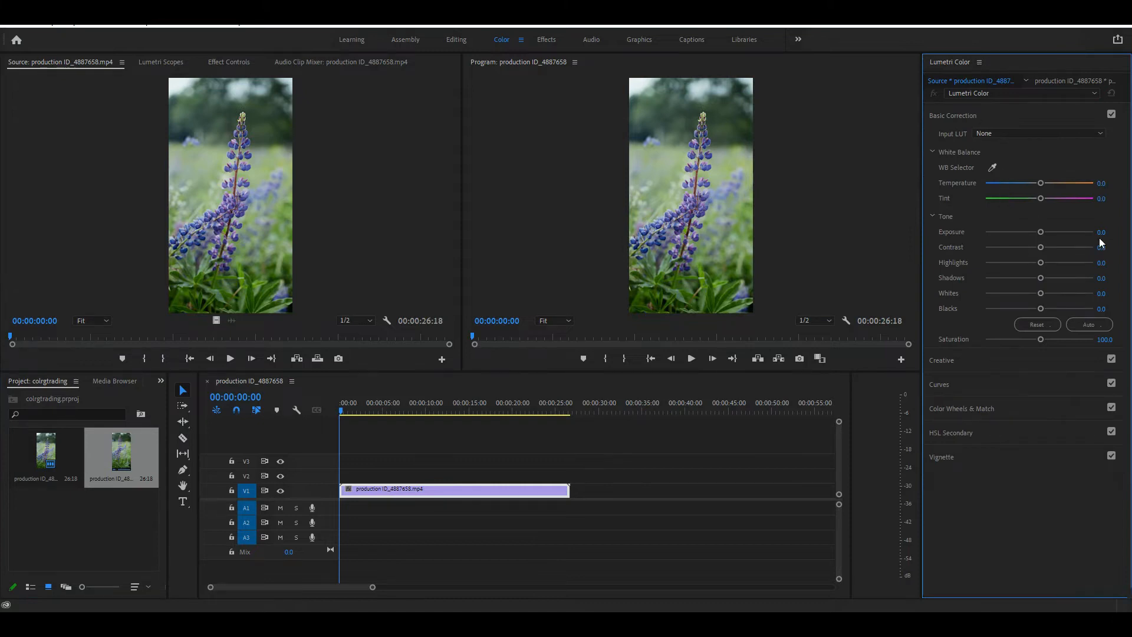
pyautogui.moveTo(1042, 232)
pyautogui.mouseDown()
pyautogui.moveTo(1053, 233)
pyautogui.moveTo(1043, 232)
pyautogui.mouseUp()
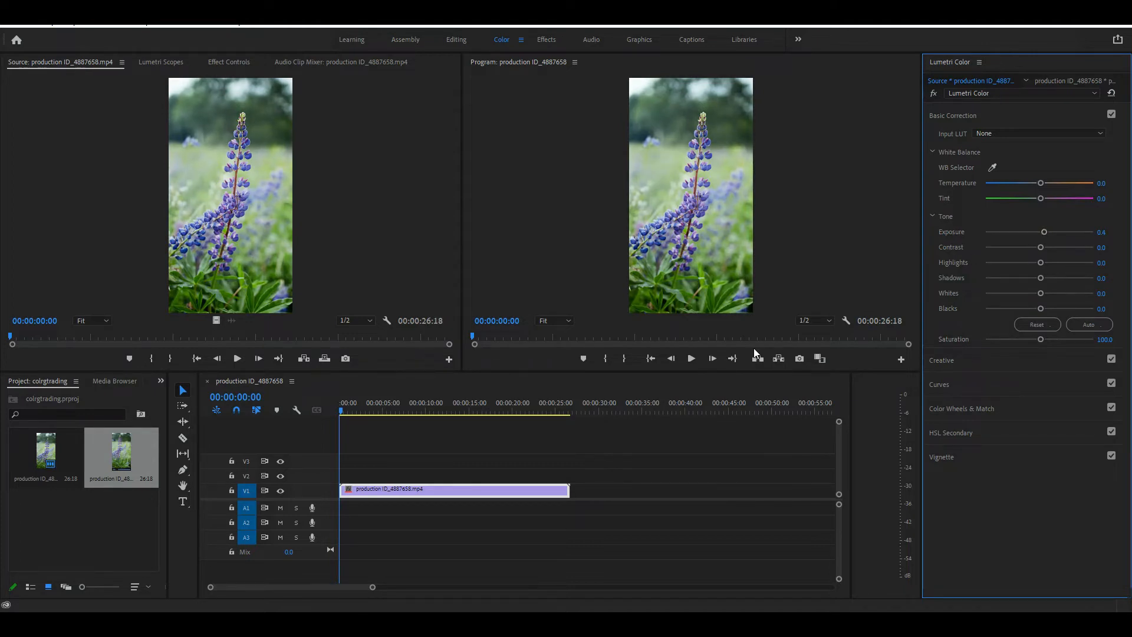
pyautogui.click(662, 179)
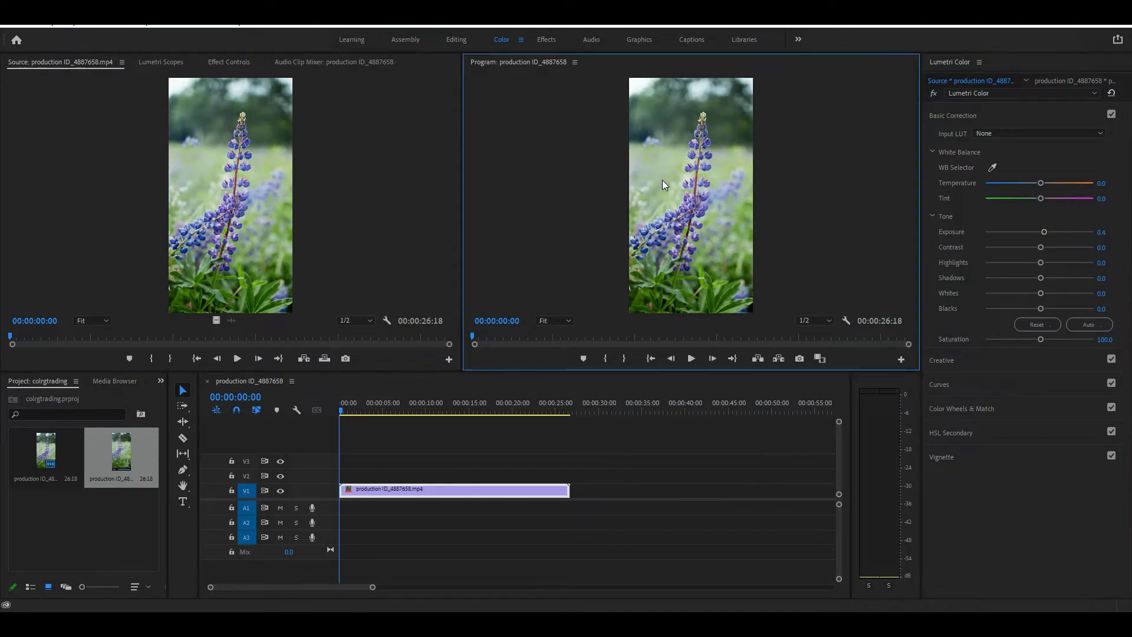
# Step: Try a contrast of 87.0 on the source clip and lower it to about -95.7
pyautogui.moveTo(1041, 247); pyautogui.dragTo(1047, 247)
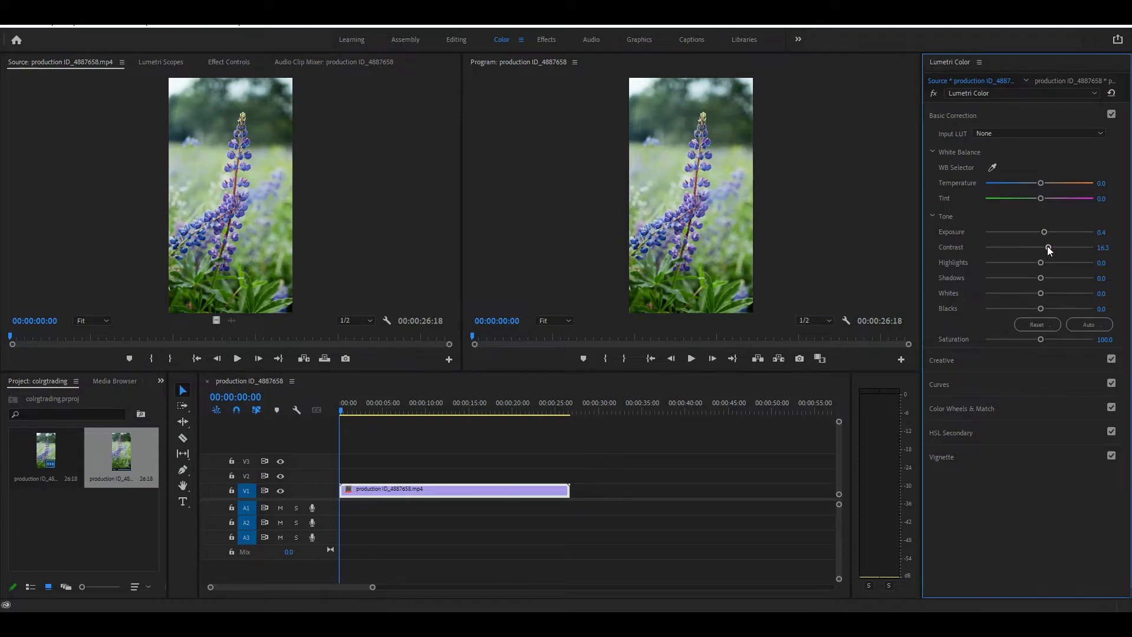
pyautogui.moveTo(1083, 247); pyautogui.dragTo(1087, 247)
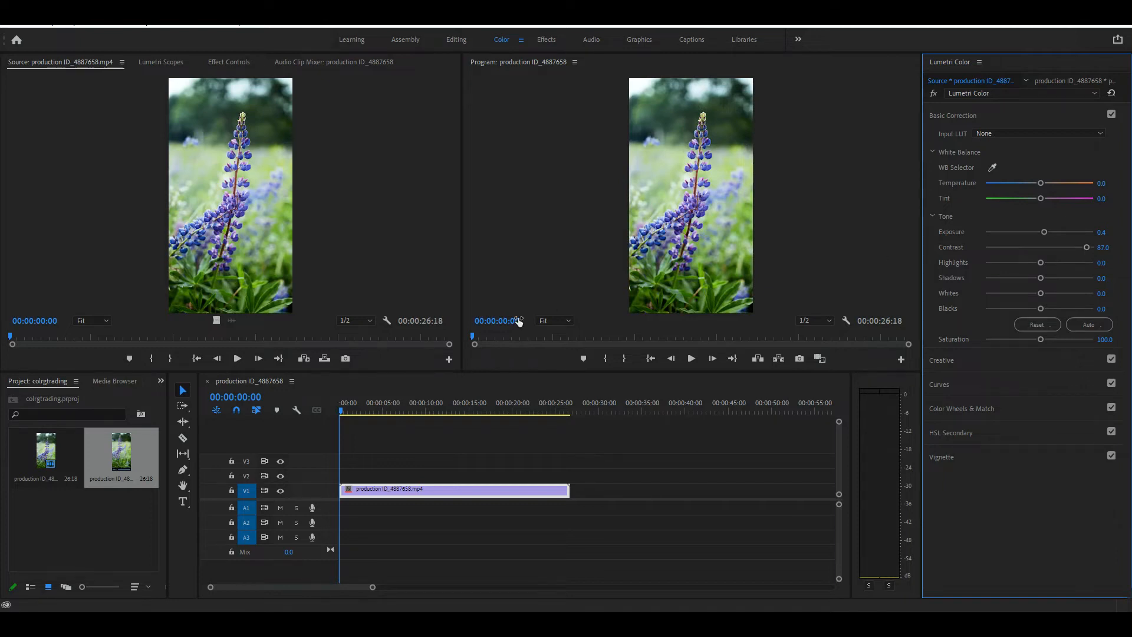
pyautogui.click(33, 443)
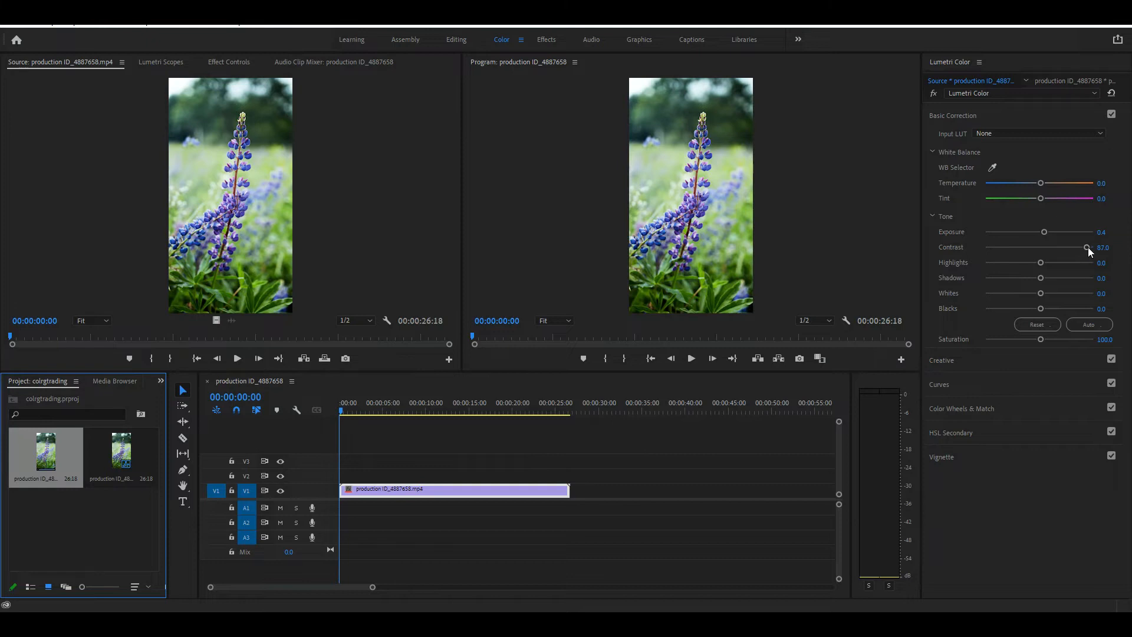
pyautogui.moveTo(1087, 247); pyautogui.dragTo(995, 251)
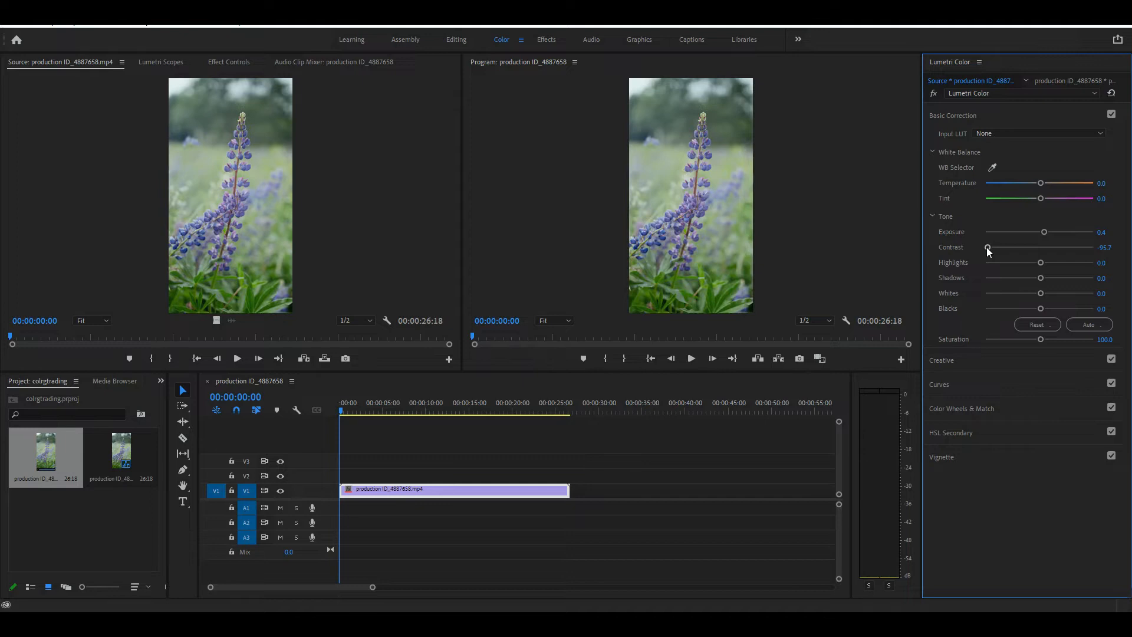
# Step: Apply Basic Correction to the timeline clip with exposure 0.7 and contrast 52.2
pyautogui.click(378, 494)
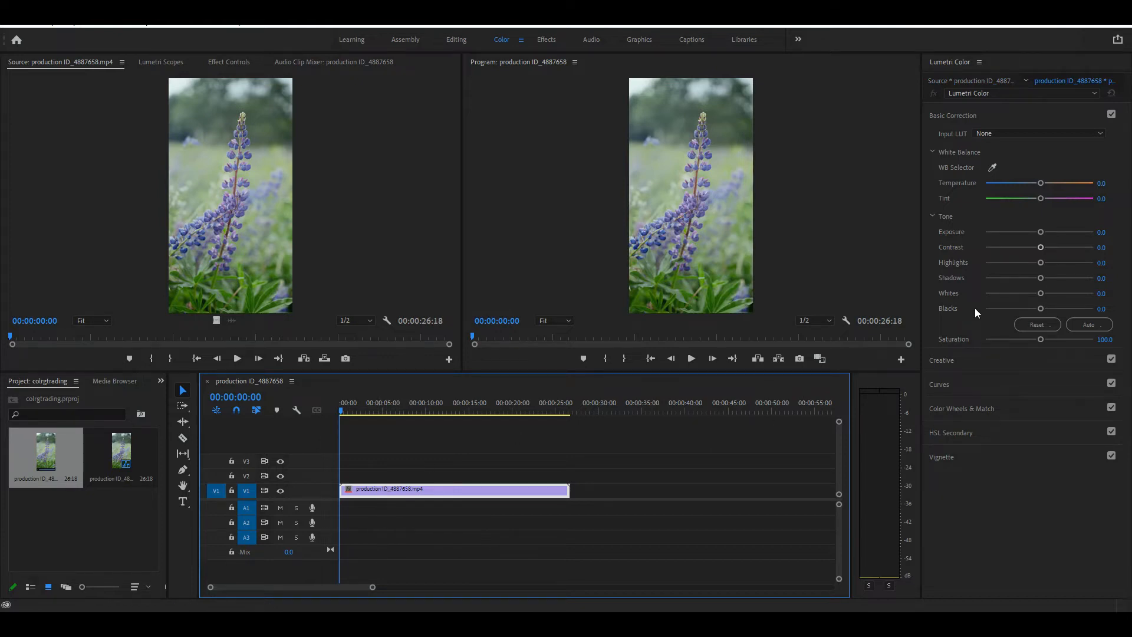
pyautogui.moveTo(1040, 234); pyautogui.dragTo(1045, 235)
pyautogui.click(1046, 236)
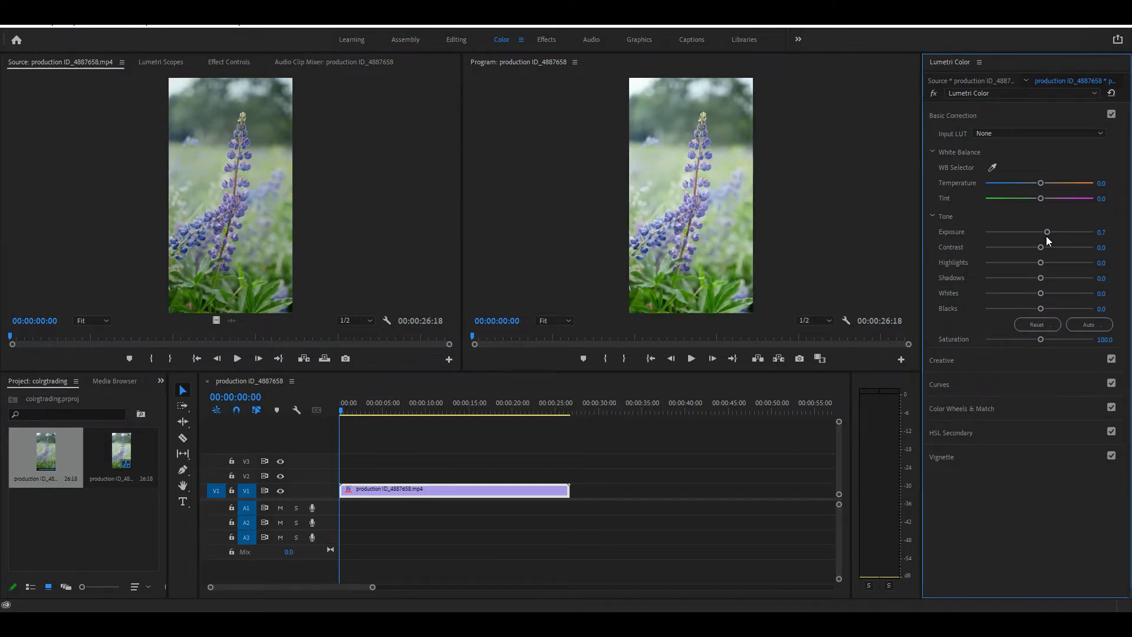
pyautogui.moveTo(1040, 247); pyautogui.dragTo(1081, 248)
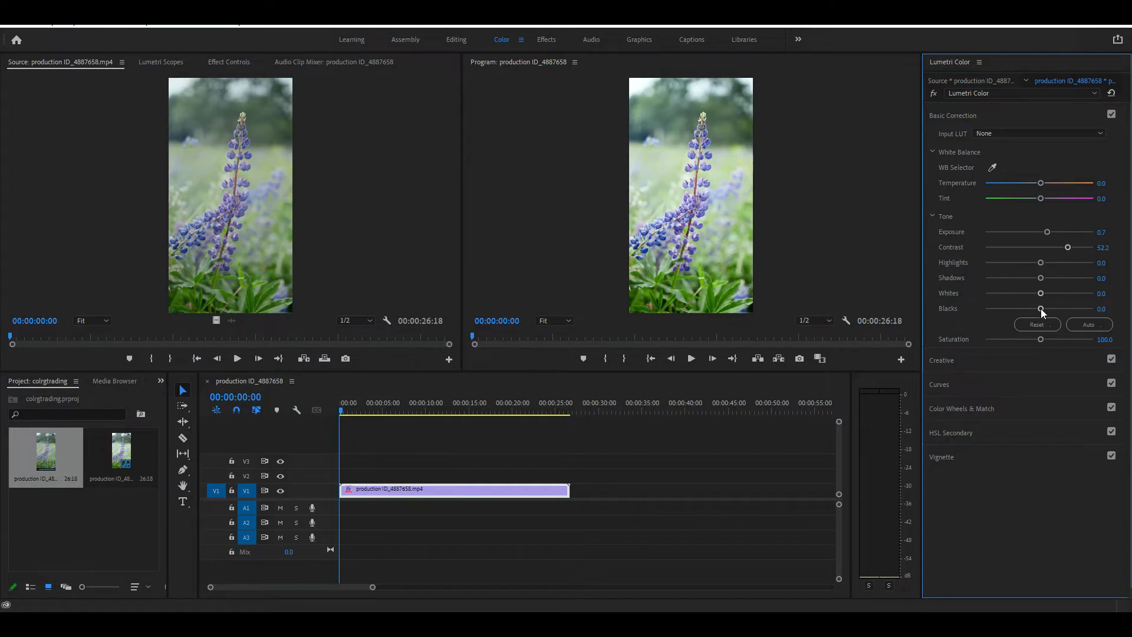
# Step: Set the timeline clip's blacks to -39.1, whites to 25.0 and contrast to 40.2
pyautogui.moveTo(1041, 309); pyautogui.dragTo(1017, 311)
pyautogui.moveTo(1041, 293)
pyautogui.mouseDown()
pyautogui.moveTo(1080, 303)
pyautogui.moveTo(1052, 298)
pyautogui.mouseUp()
pyautogui.click(1052, 298)
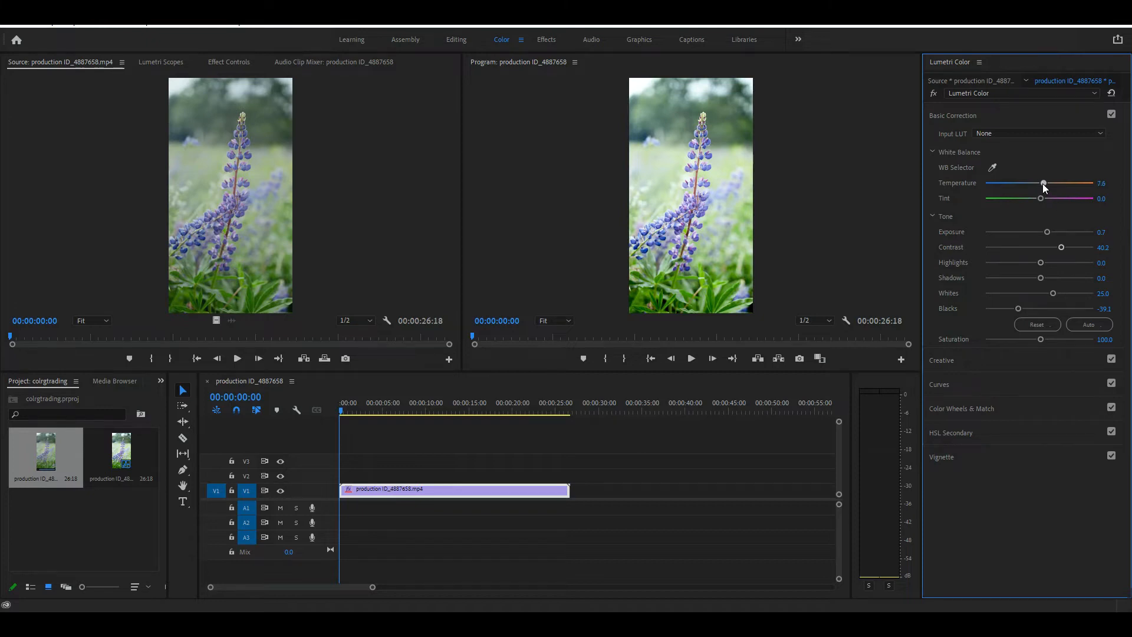
# Step: Set the timeline clip's temperature to 14.1, basic saturation to 150.0, shadows to -33.7 and highlights to 28.3
pyautogui.moveTo(1049, 183); pyautogui.dragTo(1046, 184)
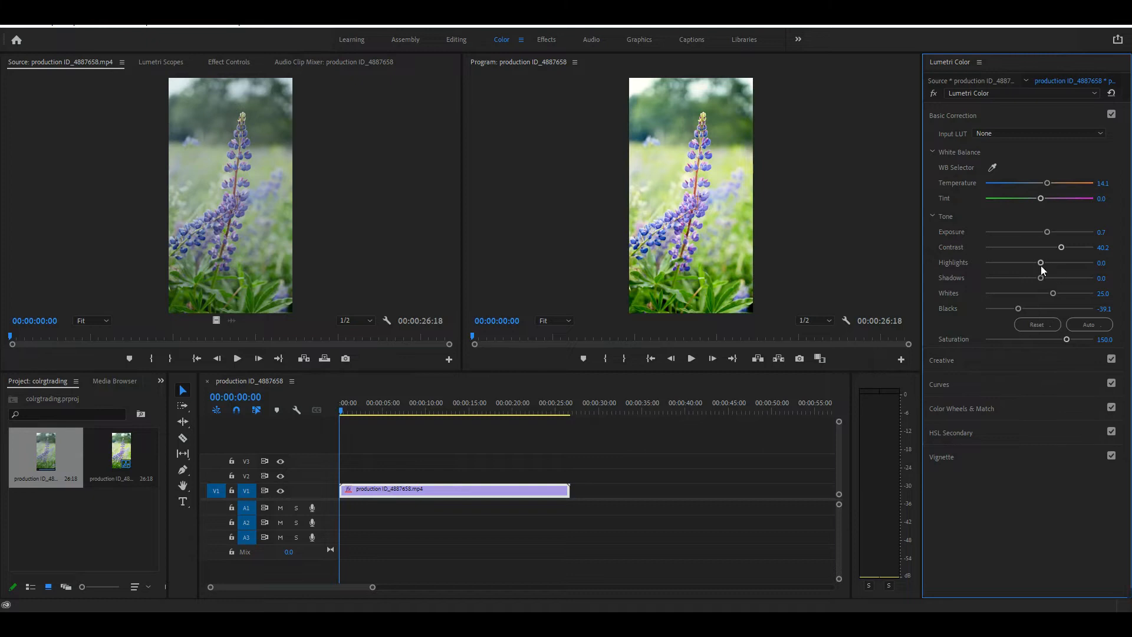
pyautogui.moveTo(1038, 277); pyautogui.dragTo(1028, 278)
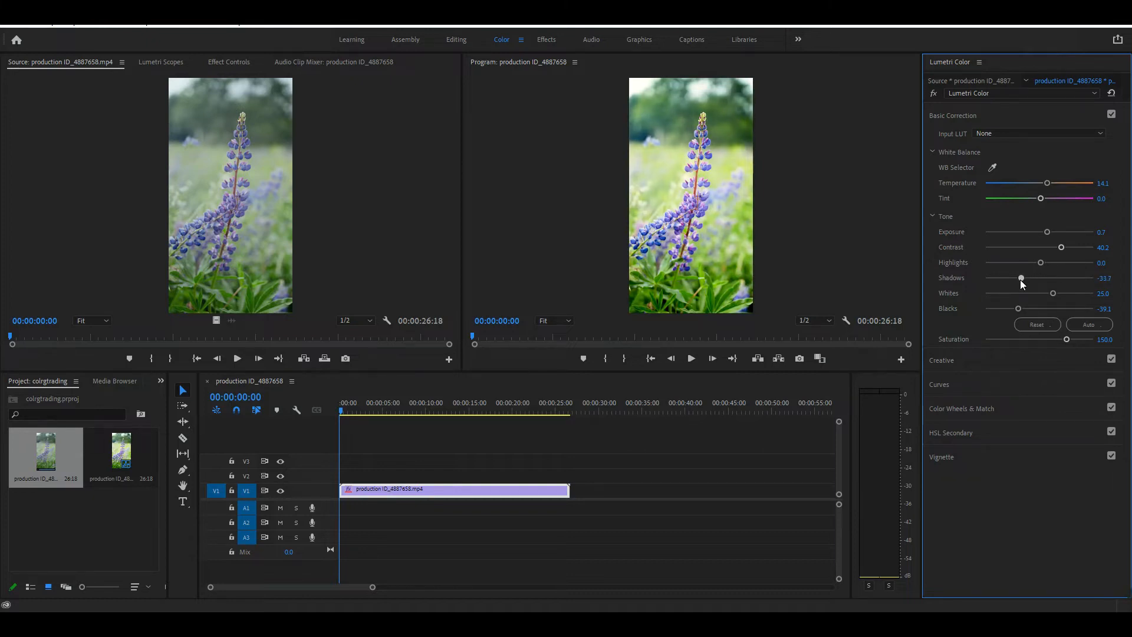
pyautogui.moveTo(1042, 263); pyautogui.dragTo(1059, 264)
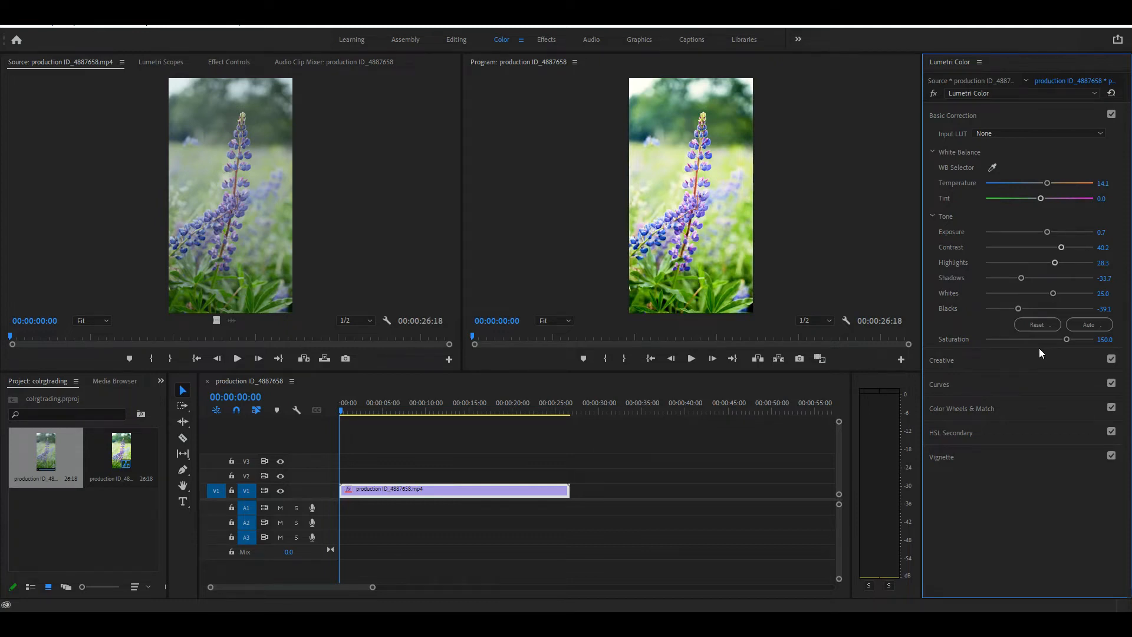
# Step: Set the Creative adjustments to sharpen 28.3, vibrance 33.7 and saturation 115.2, and open the Curves settings
pyautogui.click(999, 361)
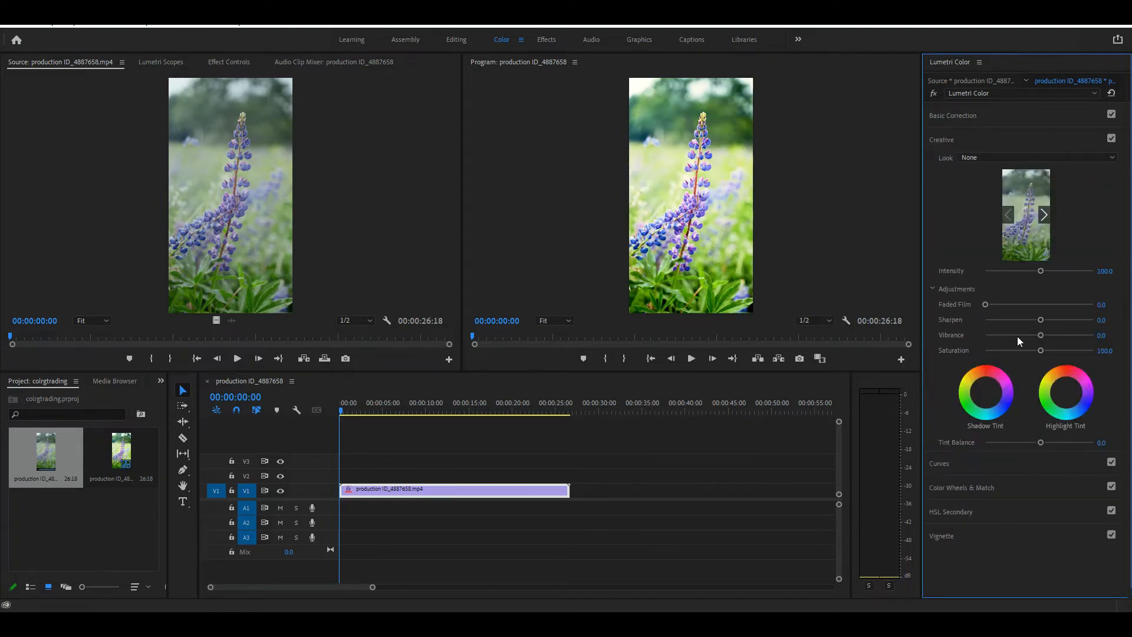
pyautogui.moveTo(1041, 319); pyautogui.dragTo(1049, 318)
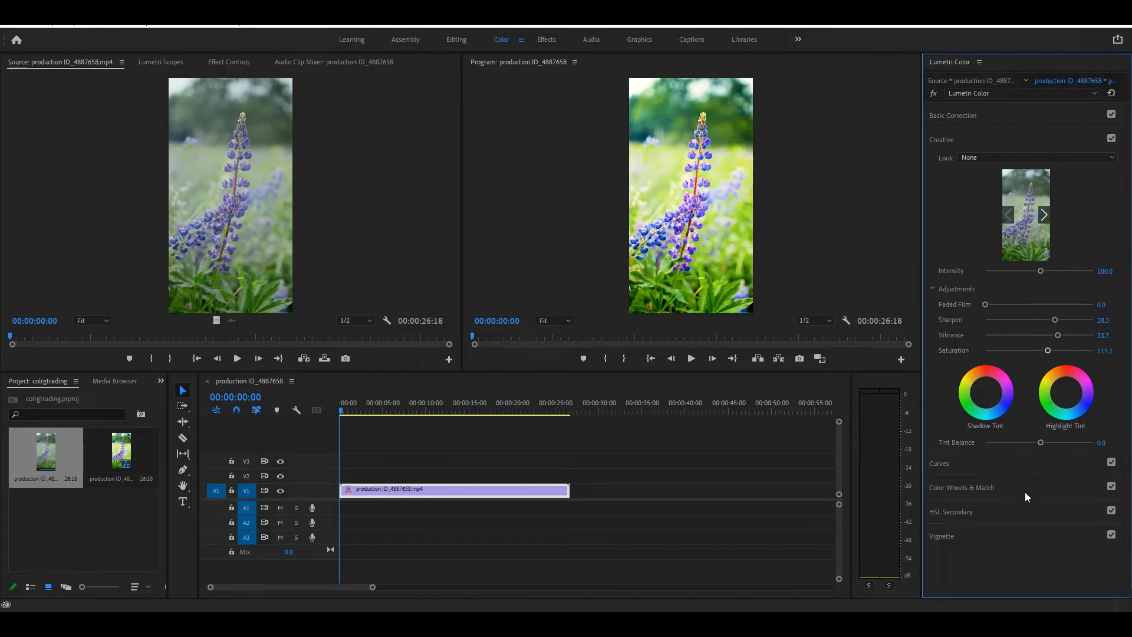
pyautogui.click(1006, 466)
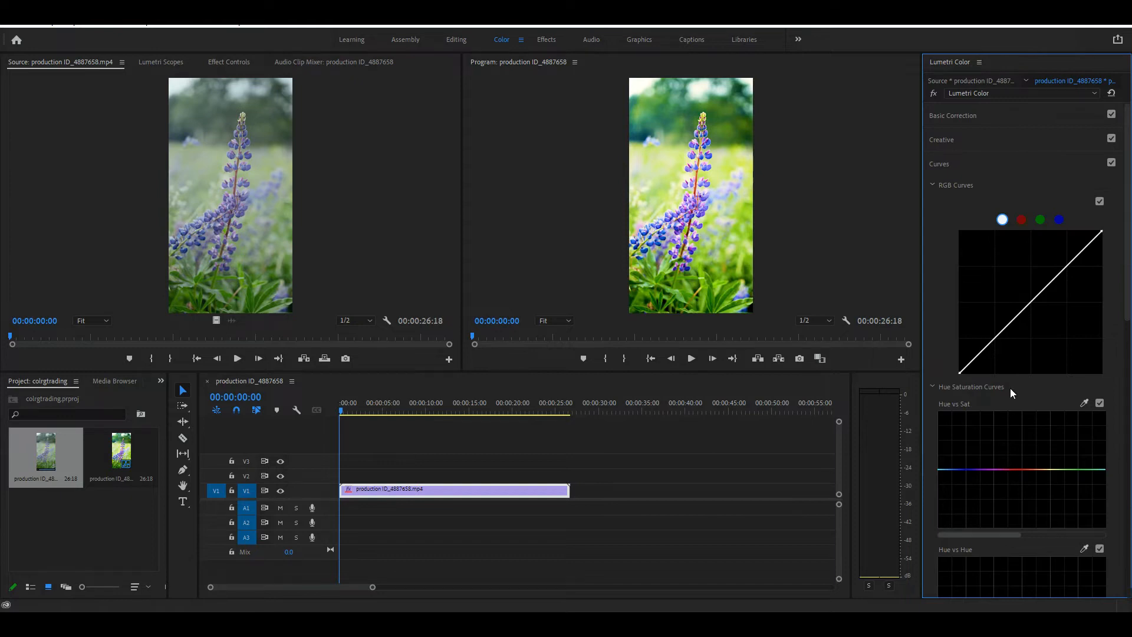
# Step: Place evenly spaced control points along the whole green RGB curve and bend its dark end
pyautogui.click(1041, 220)
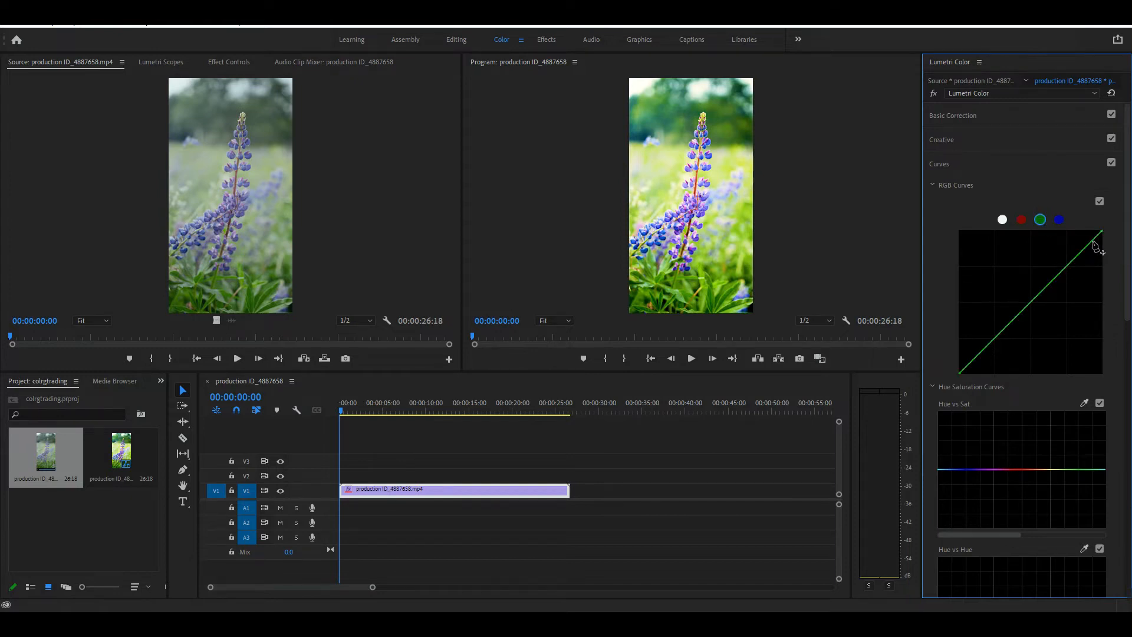
pyautogui.moveTo(1103, 235)
pyautogui.mouseDown()
pyautogui.moveTo(1005, 233)
pyautogui.moveTo(1104, 233)
pyautogui.mouseUp()
pyautogui.click(970, 362)
pyautogui.click(983, 349)
pyautogui.click(994, 339)
pyautogui.click(1007, 325)
pyautogui.click(1022, 310)
pyautogui.click(1034, 299)
pyautogui.click(1045, 287)
pyautogui.click(1059, 273)
pyautogui.click(1071, 261)
pyautogui.click(1082, 250)
pyautogui.click(1095, 239)
pyautogui.moveTo(967, 370)
pyautogui.mouseDown()
pyautogui.moveTo(954, 348)
pyautogui.moveTo(959, 369)
pyautogui.mouseUp()
# Step: Sample the green foliage for the Hue vs Sat curve and raise the saturation of that green
pyautogui.click(1083, 404)
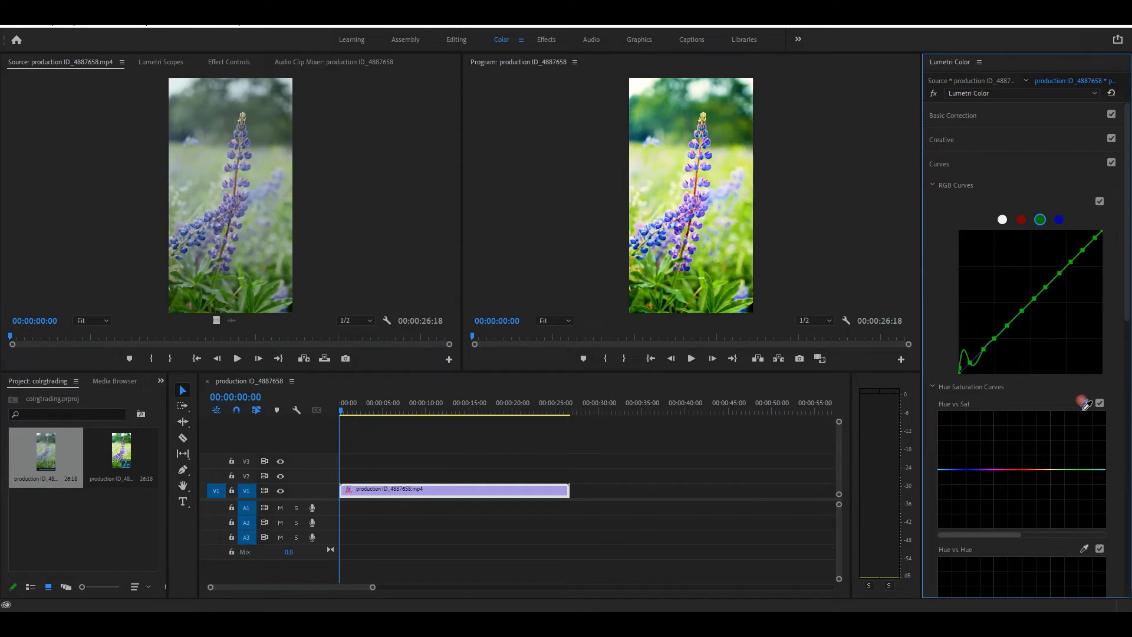
pyautogui.click(716, 302)
pyautogui.moveTo(1075, 469); pyautogui.dragTo(1075, 444)
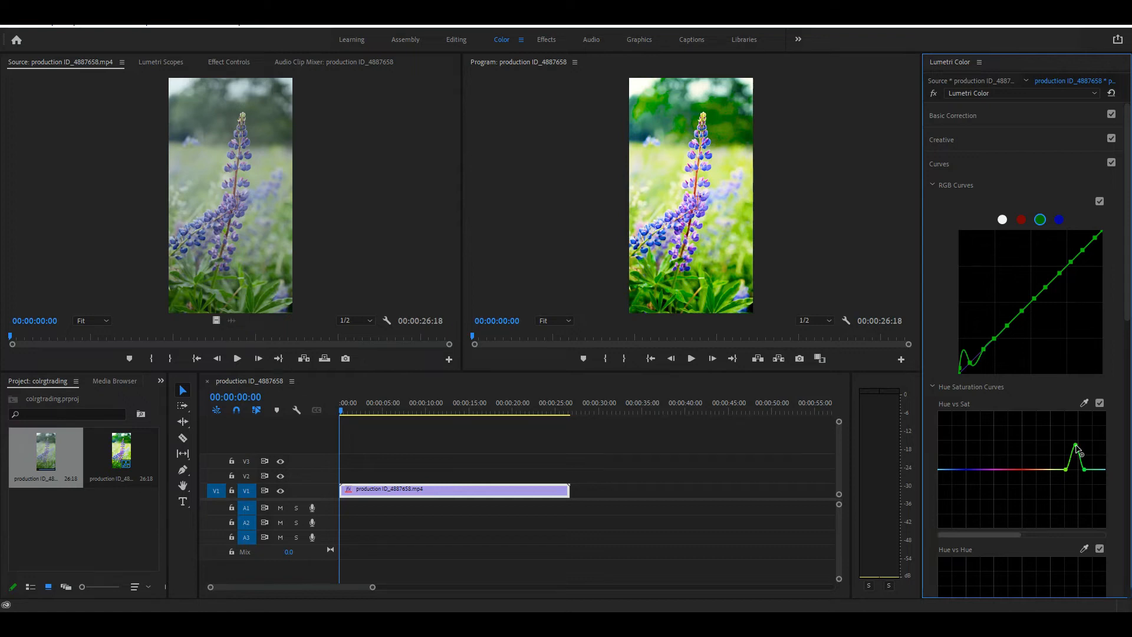
# Step: Sample the blue-purple flowers for the Hue vs Sat curve and raise the saturation of that blue
pyautogui.click(1083, 403)
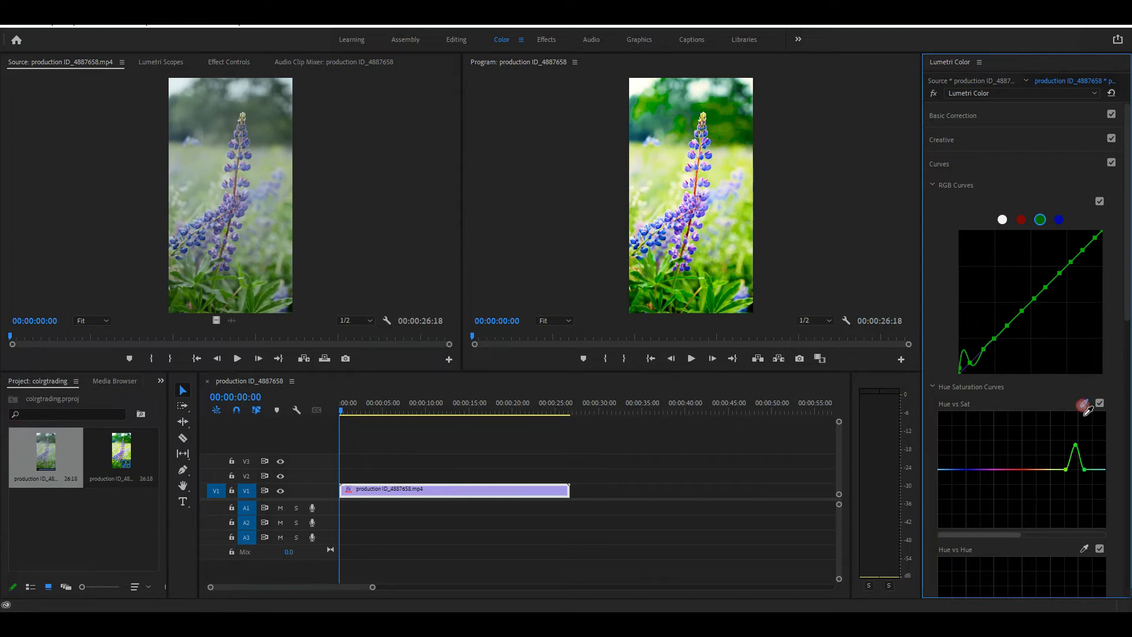
pyautogui.click(673, 223)
pyautogui.moveTo(969, 471); pyautogui.dragTo(970, 441)
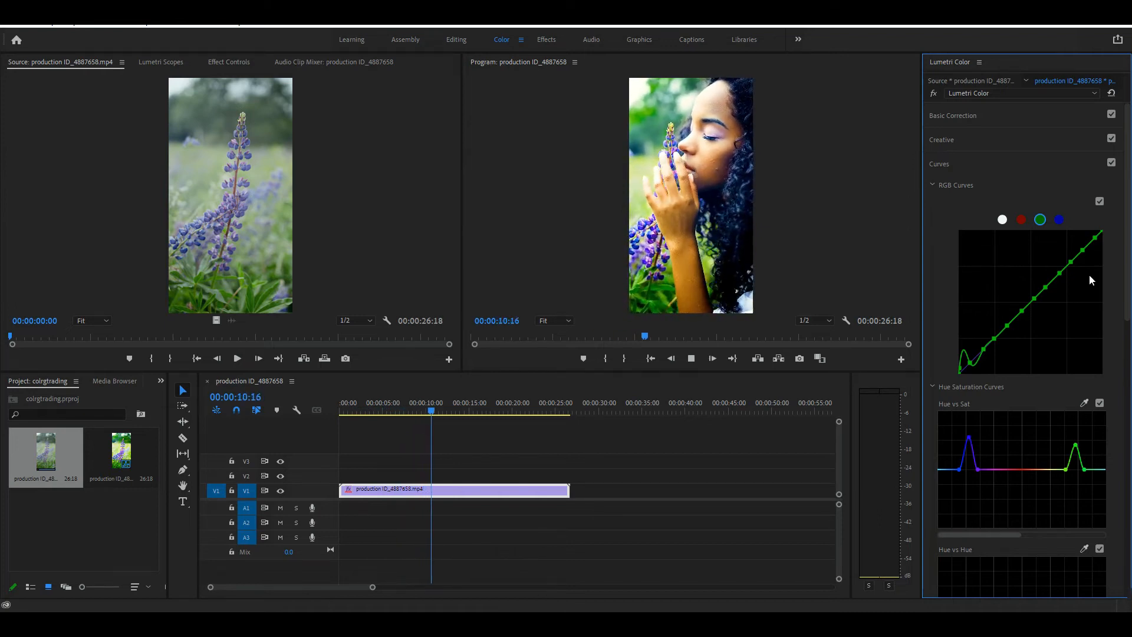
# Step: Reset the green RGB curve to a straight line and play the sequence to review the grade
pyautogui.doubleClick(1061, 282)
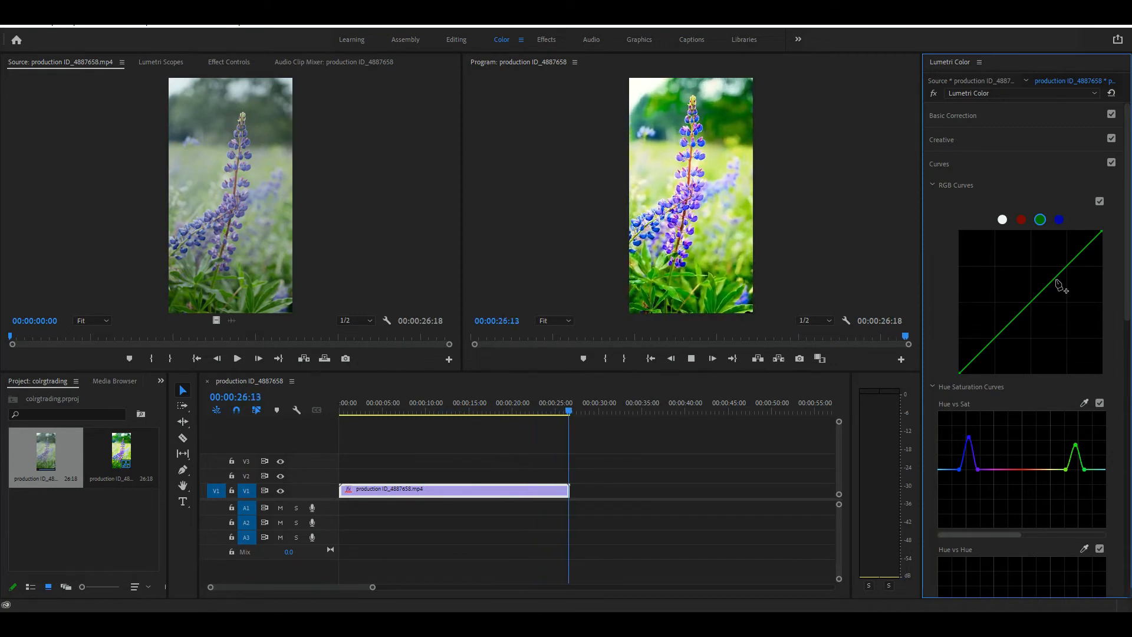
pyautogui.press('space')
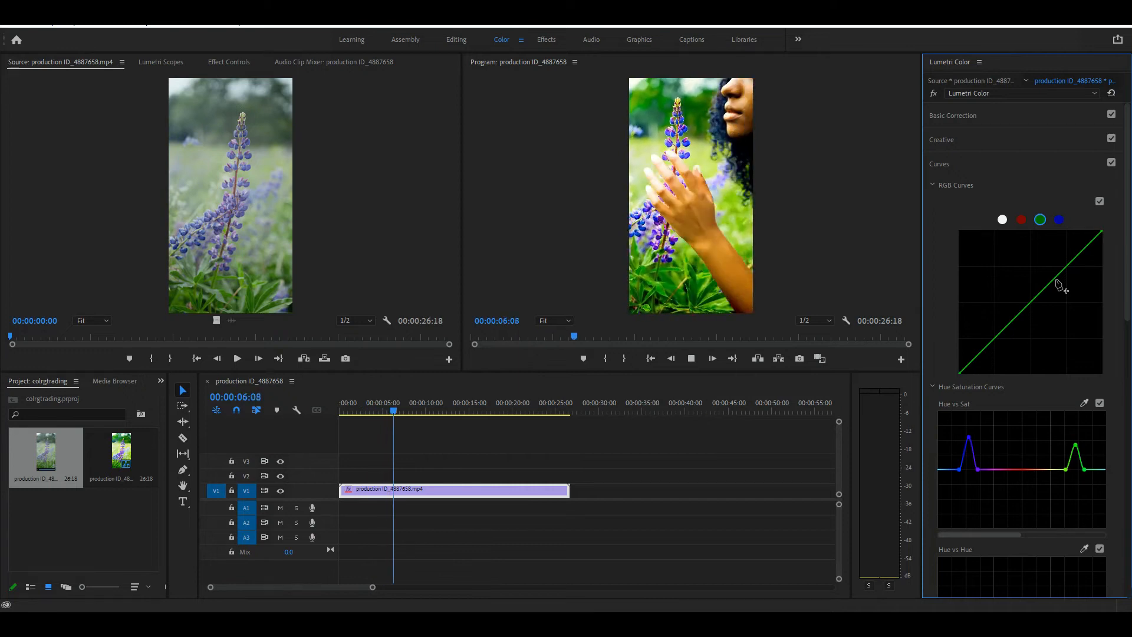
pyautogui.press('space')
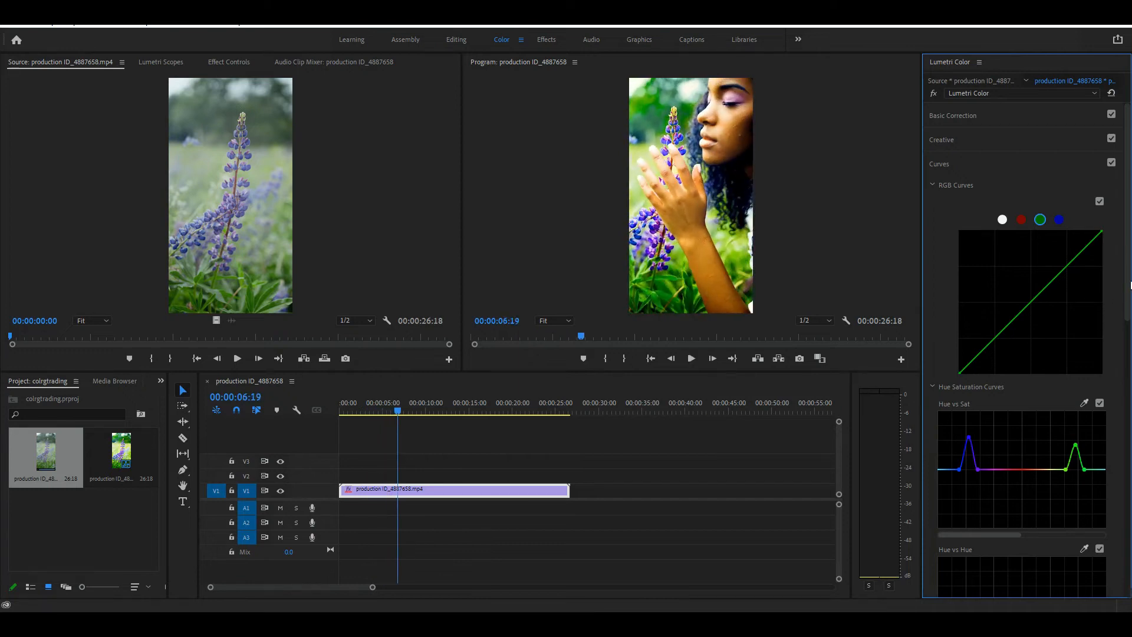
pyautogui.scroll(-5, 1127, 288)
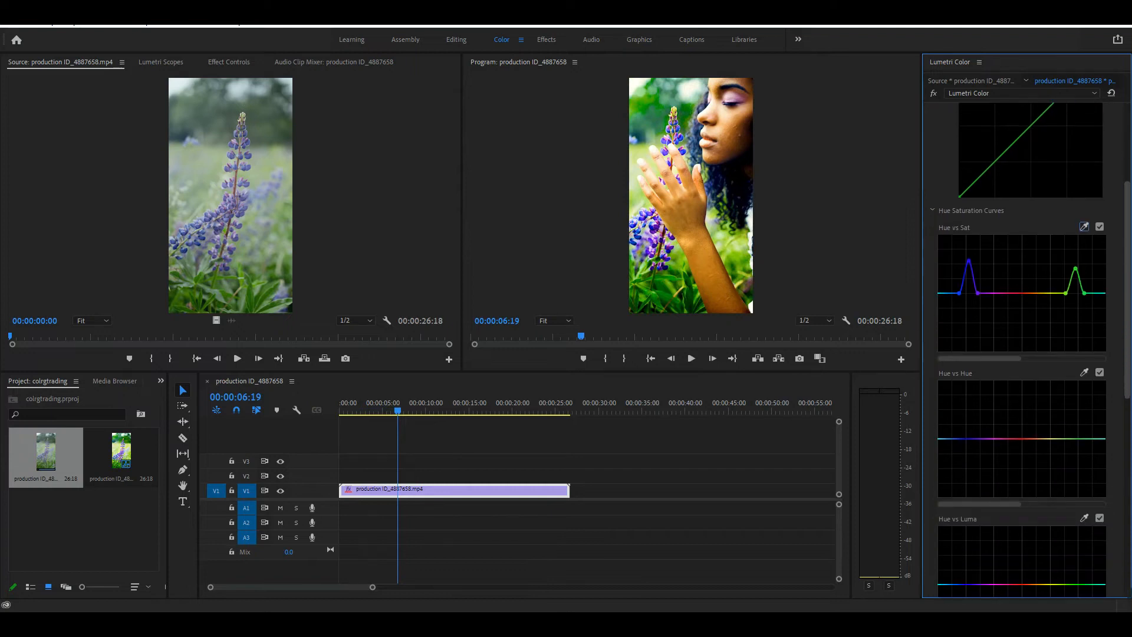
# Step: Sample the green foliage for the Hue vs Hue curve and slightly raise the point of that green
pyautogui.click(1084, 318)
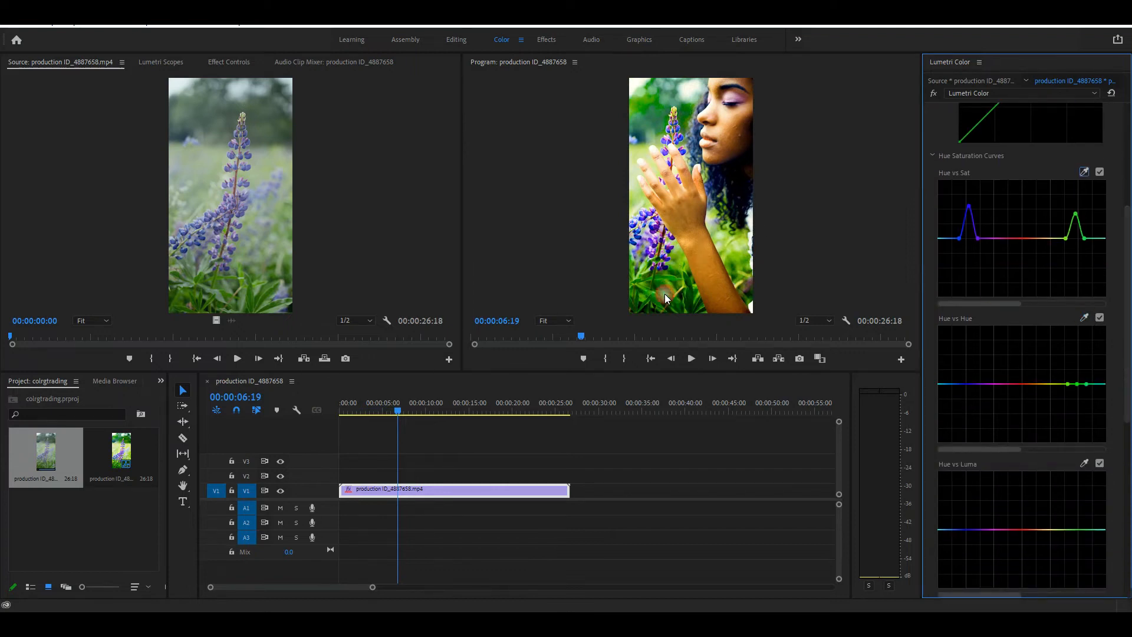
pyautogui.moveTo(1077, 384)
pyautogui.mouseDown()
pyautogui.moveTo(1078, 365)
pyautogui.moveTo(1078, 381)
pyautogui.mouseUp()
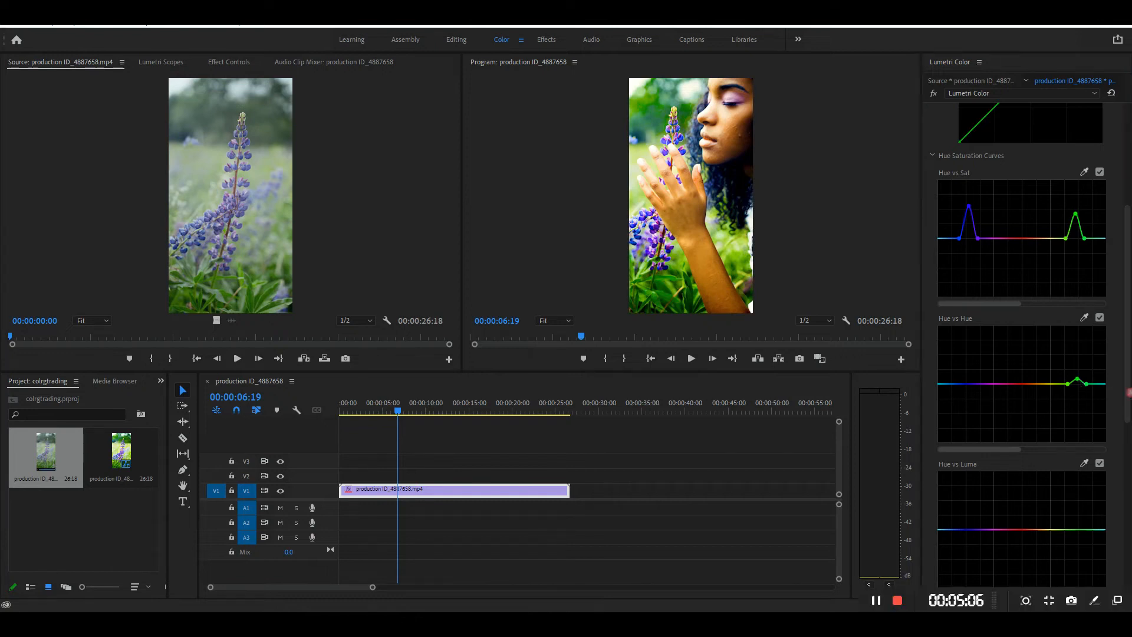
# Step: Open the Color Wheels & Match section and turn on the comparison view
pyautogui.scroll(-2, 1128, 433)
pyautogui.scroll(-10, 1128, 434)
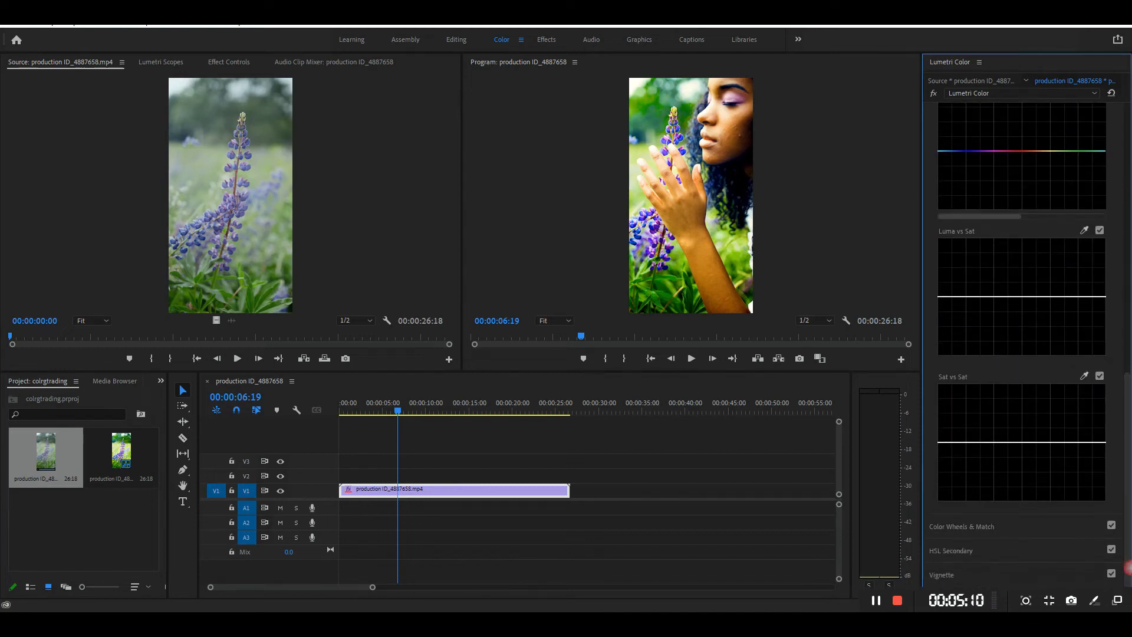
pyautogui.click(1020, 532)
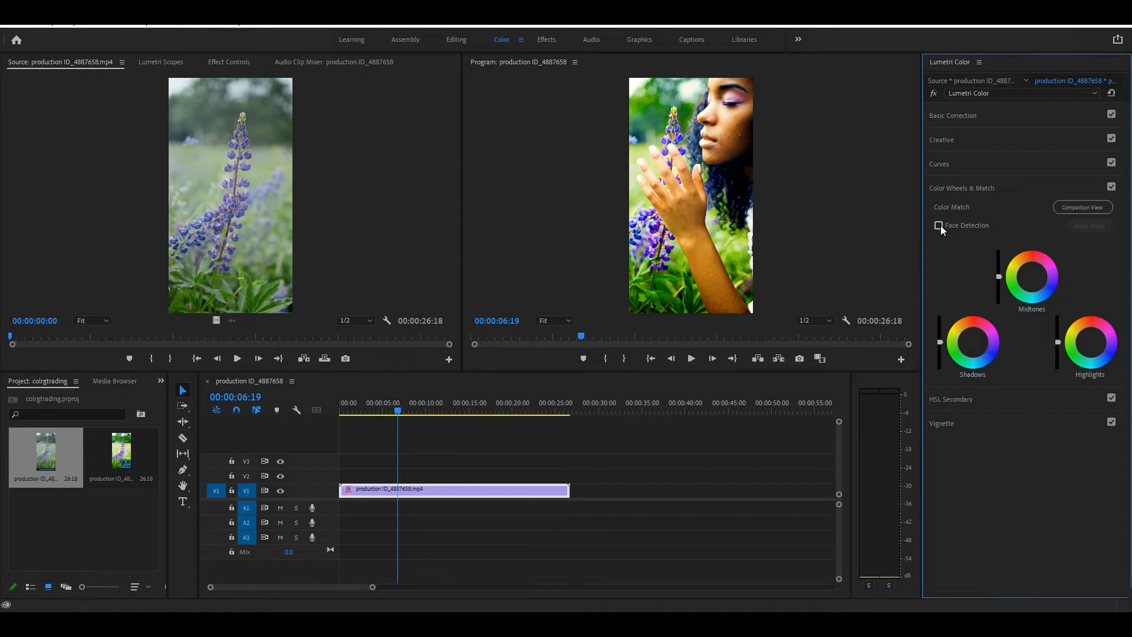
pyautogui.click(1078, 211)
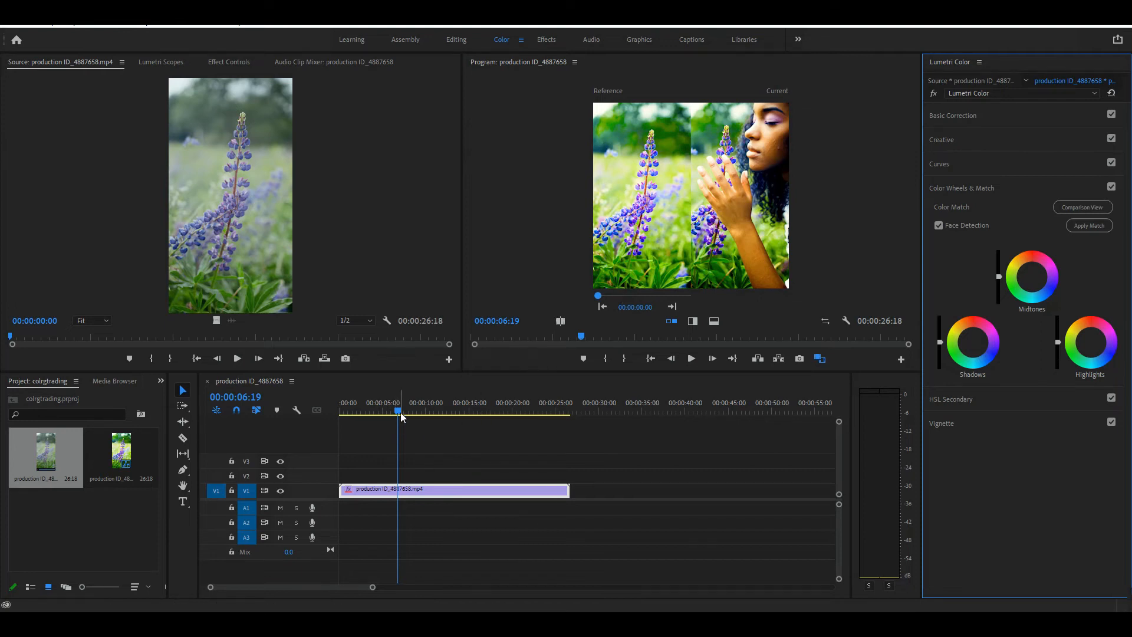
# Step: Set the reference frame to 00:00:09:21 and play the sequence from its start to compare it with the reference
pyautogui.moveTo(352, 412); pyautogui.dragTo(331, 416)
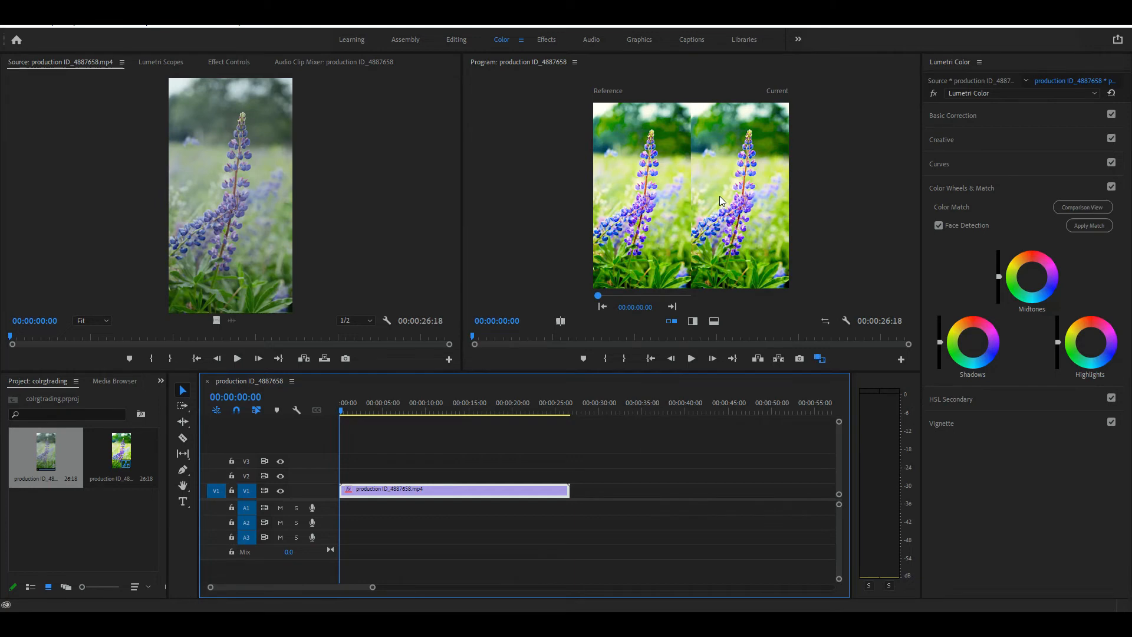
pyautogui.moveTo(599, 294); pyautogui.dragTo(617, 293)
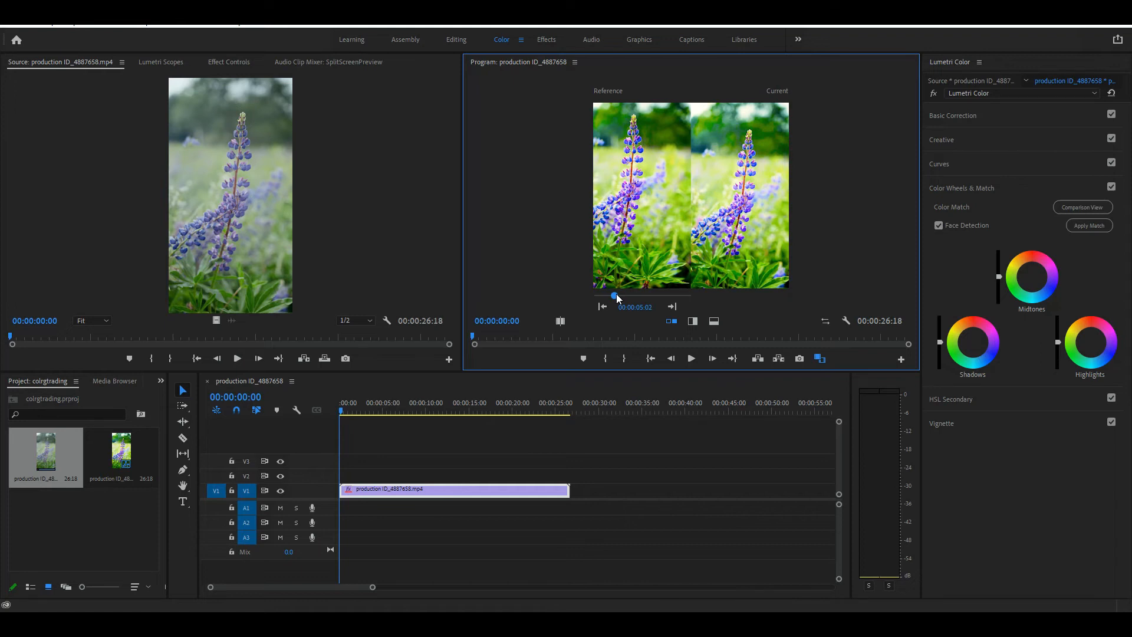
pyautogui.moveTo(616, 294); pyautogui.dragTo(632, 295)
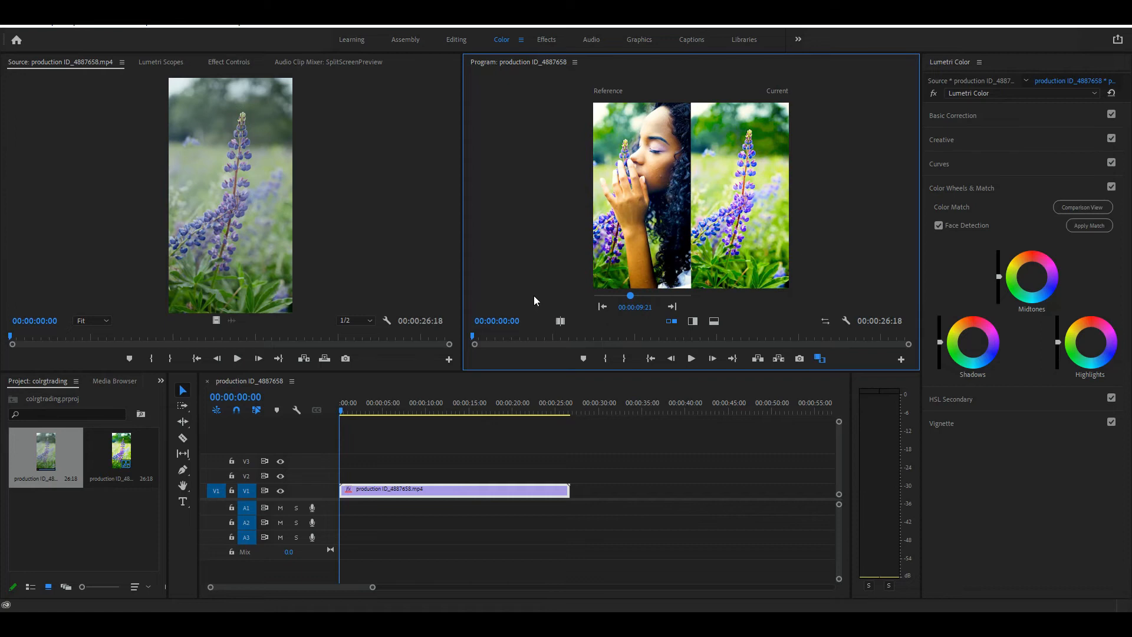
pyautogui.press('space')
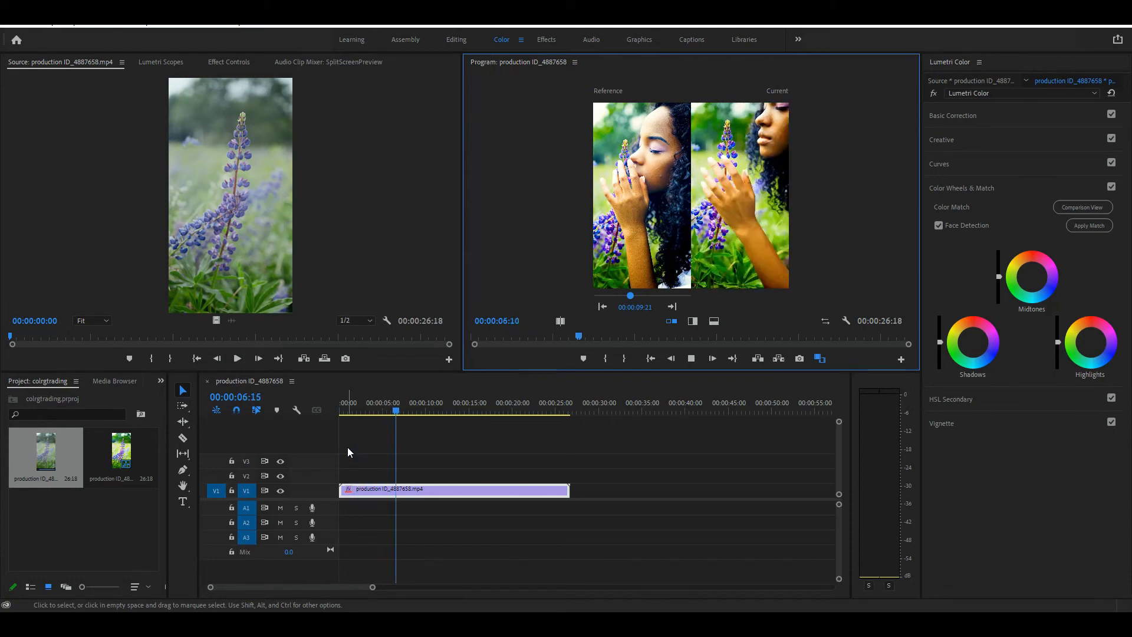
pyautogui.press('space')
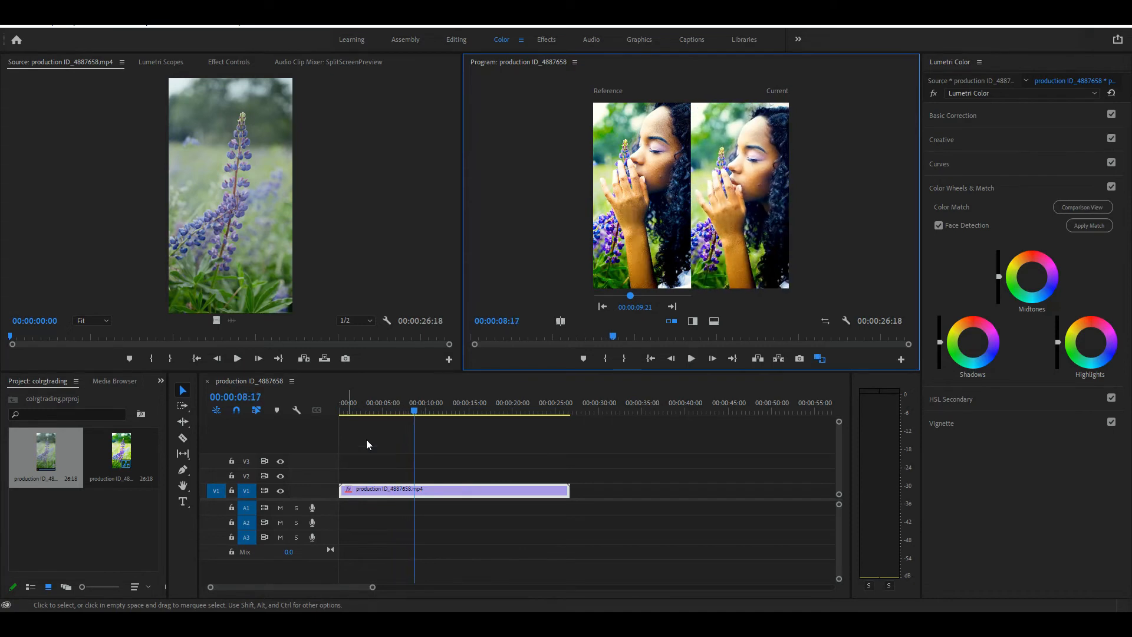
# Step: Try shifting the midtones color wheel toward blue-magenta and slightly toward green
pyautogui.click(1035, 281)
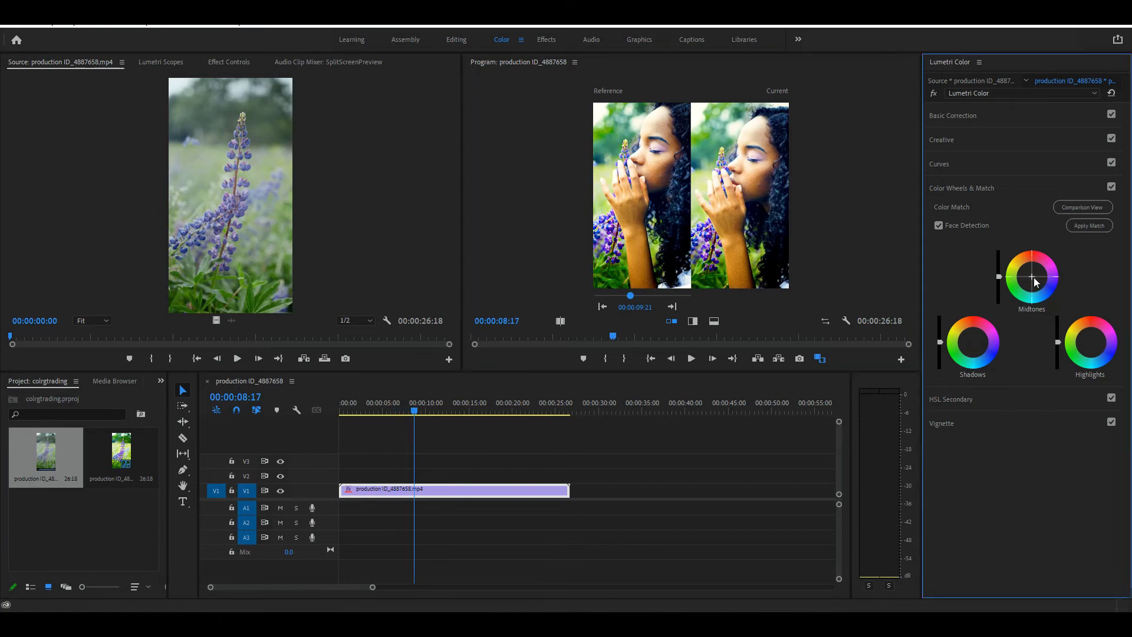
pyautogui.moveTo(1030, 278); pyautogui.dragTo(1047, 285)
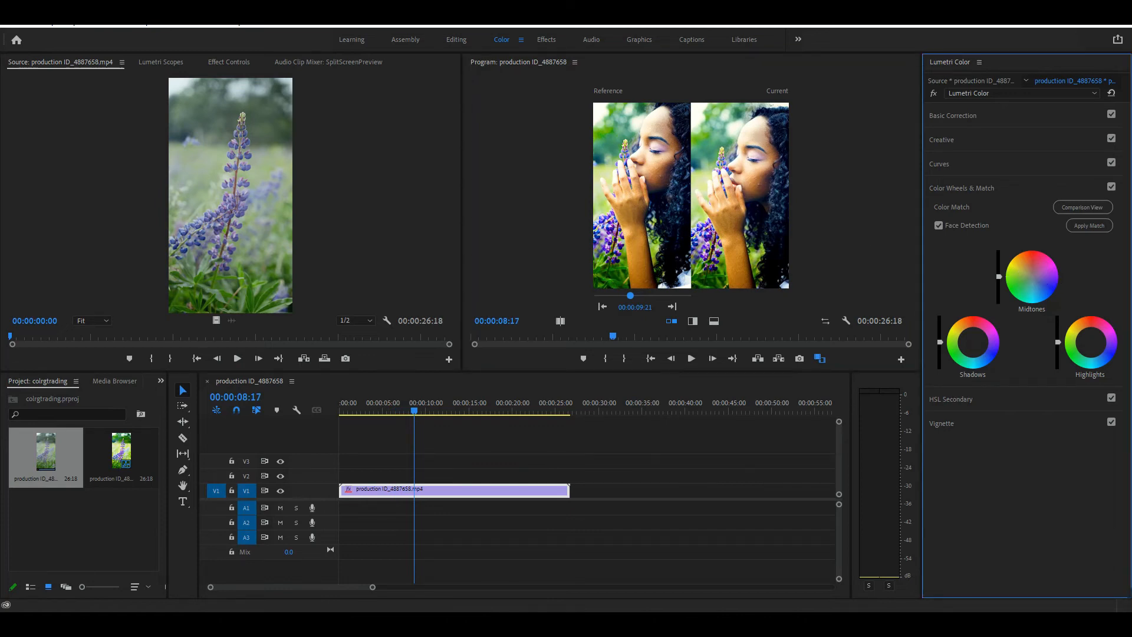
pyautogui.click(1024, 273)
pyautogui.click(1028, 274)
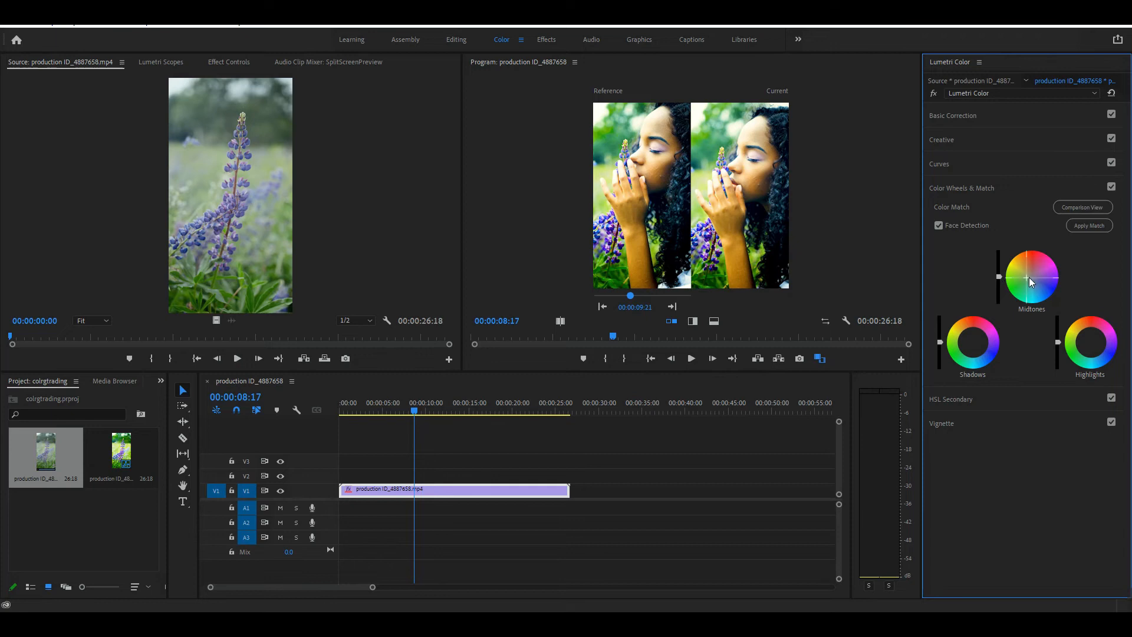
# Step: Slightly raise the midtones brightness and slightly lower the shadows brightness beside the color wheels
pyautogui.click(998, 276)
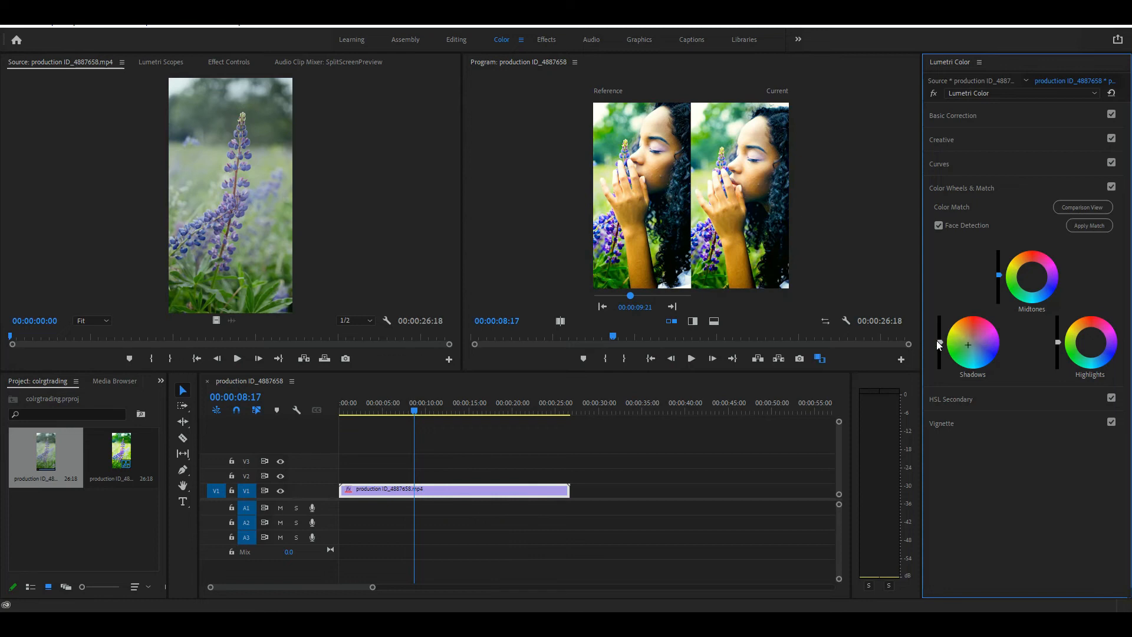
pyautogui.moveTo(940, 342); pyautogui.dragTo(940, 345)
pyautogui.moveTo(939, 346); pyautogui.dragTo(939, 348)
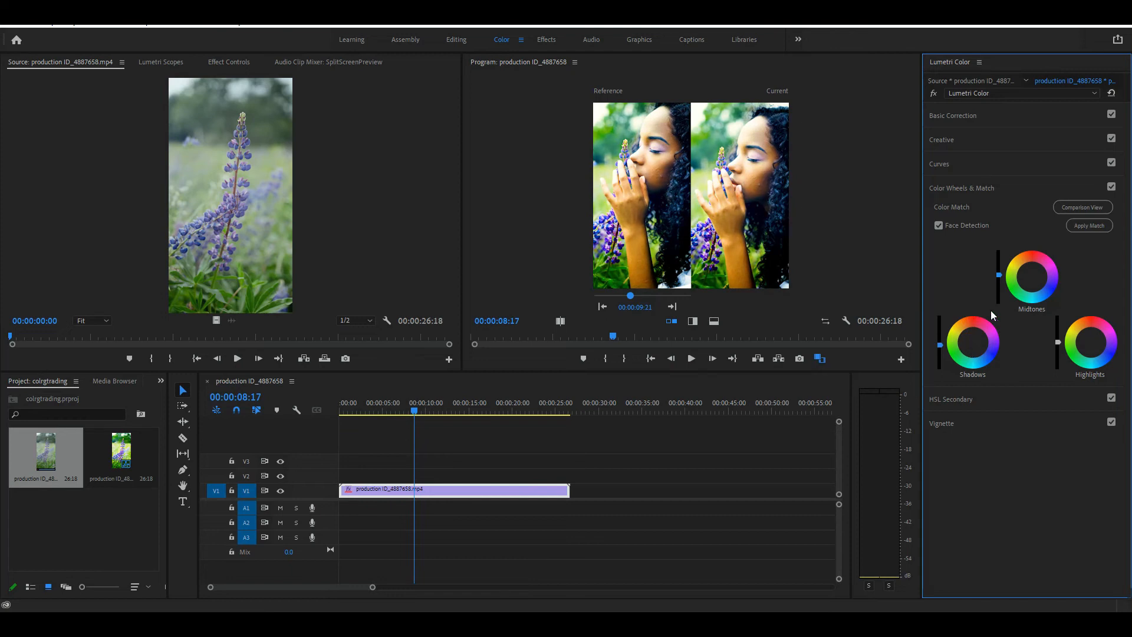
# Step: Turn off the comparison view in Color Wheels & Match to return to the single-frame preview
pyautogui.click(995, 389)
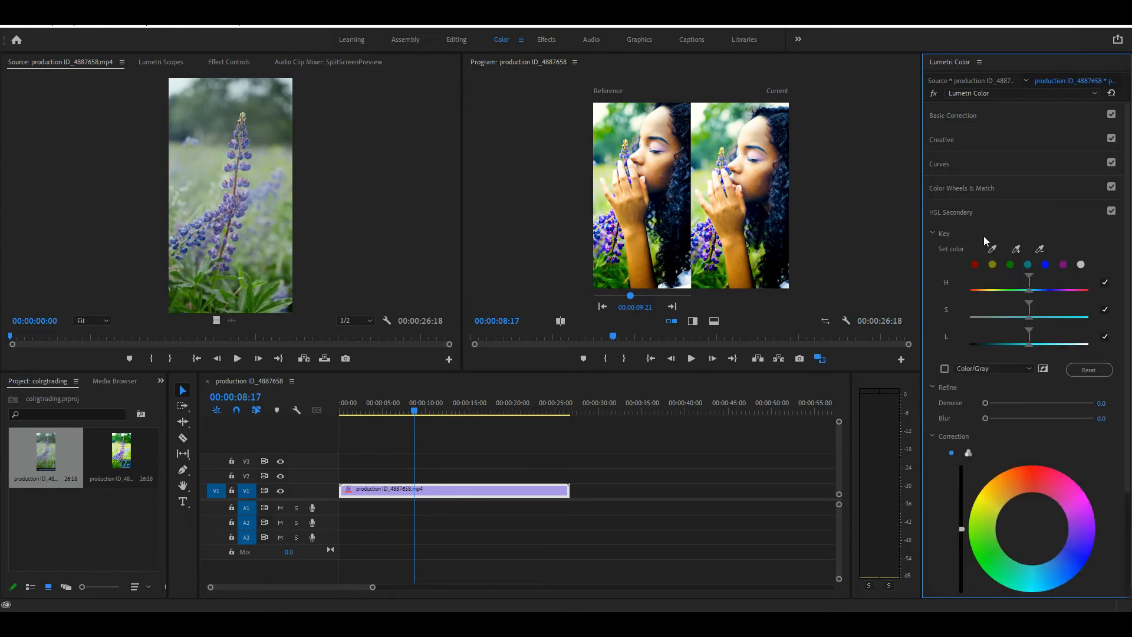
pyautogui.click(976, 188)
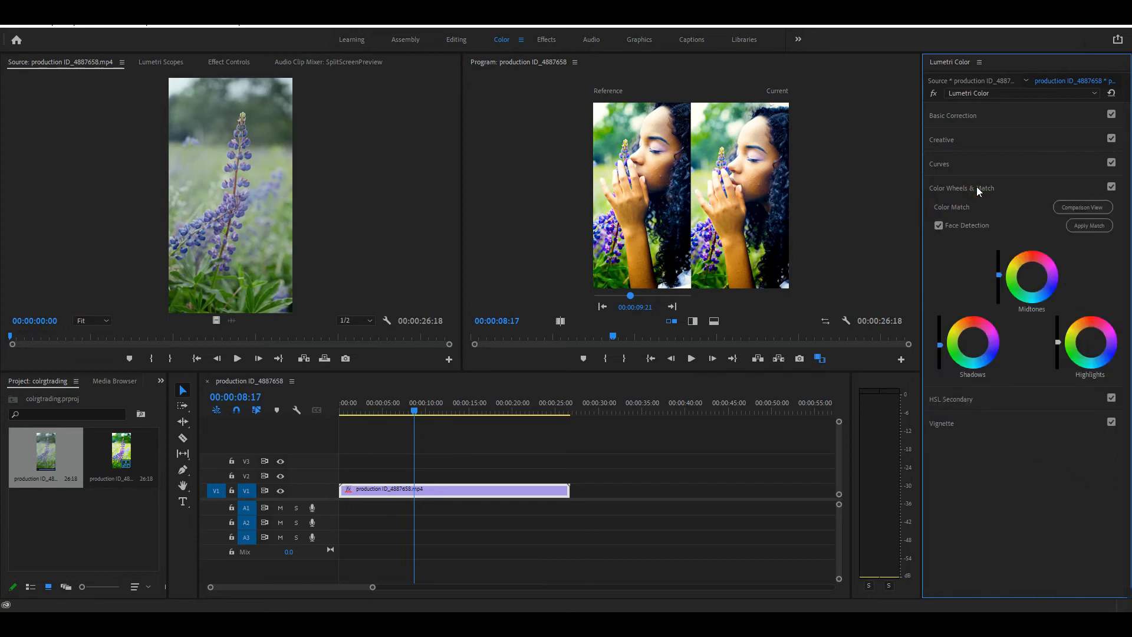
pyautogui.click(1091, 206)
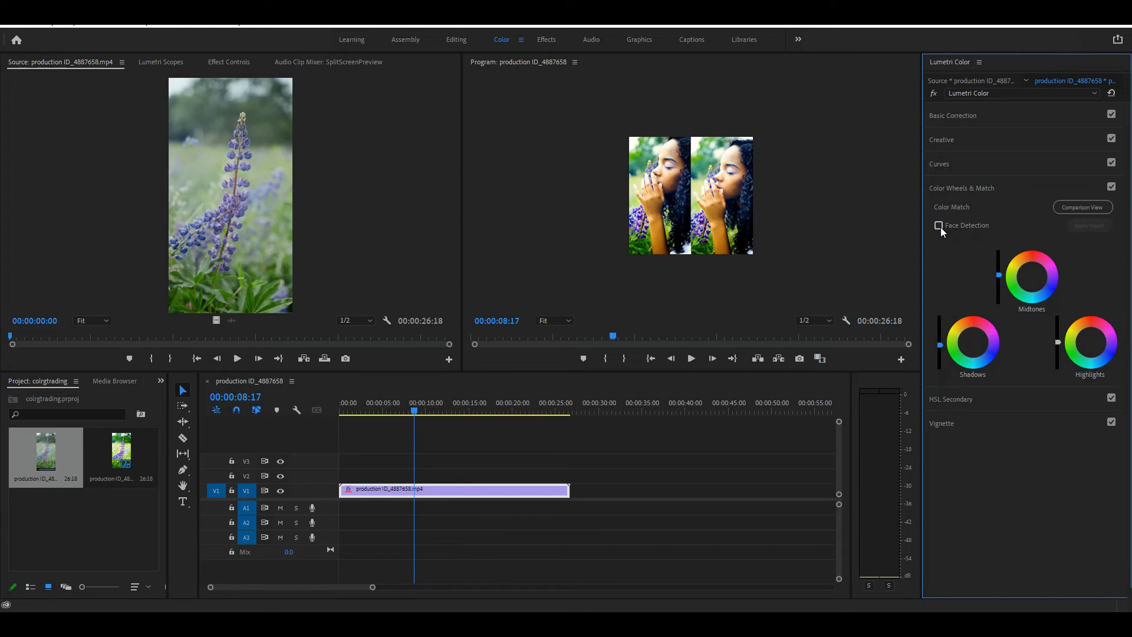
pyautogui.click(1086, 206)
# Step: Disable and re-enable Color Wheels & Match to compare its effect, and play the sequence to review the grade
pyautogui.click(1111, 187)
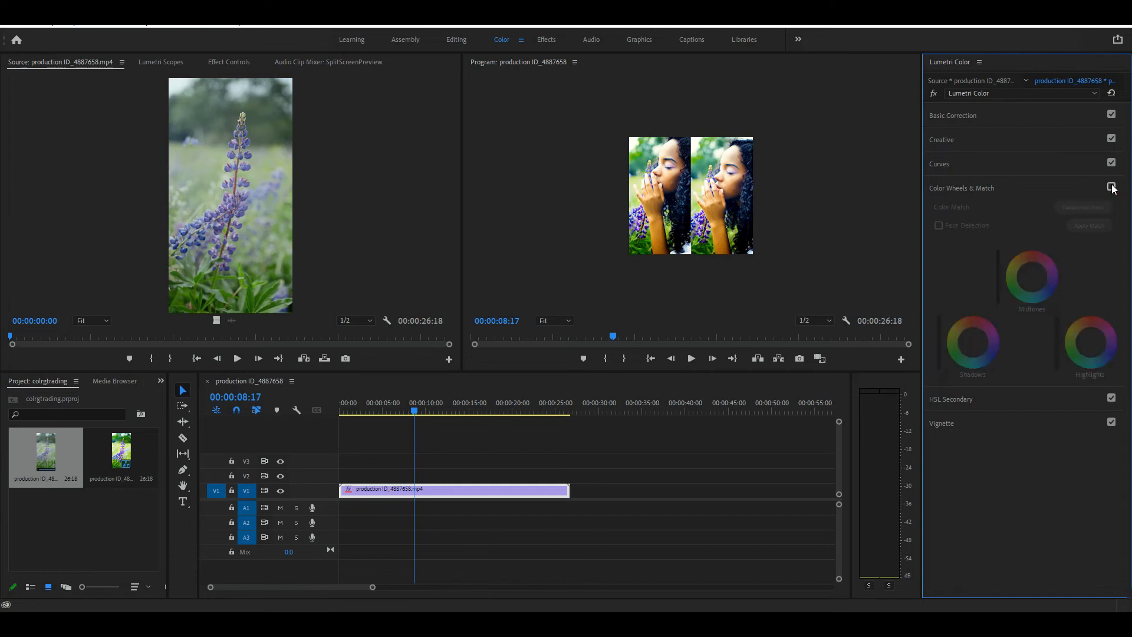
pyautogui.click(1111, 187)
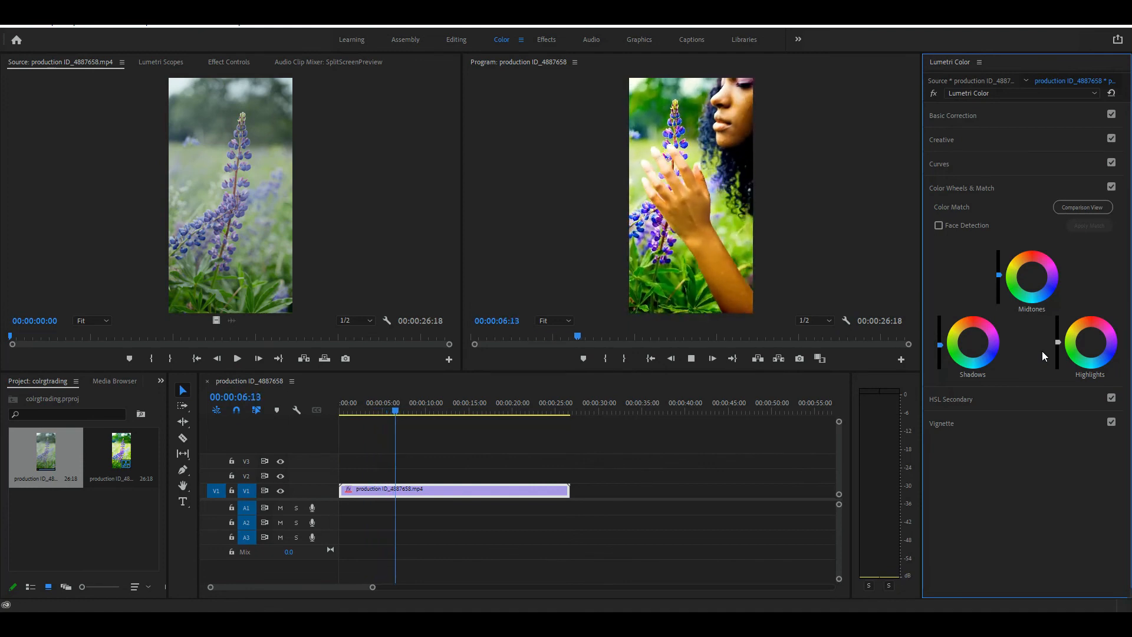
pyautogui.press('space')
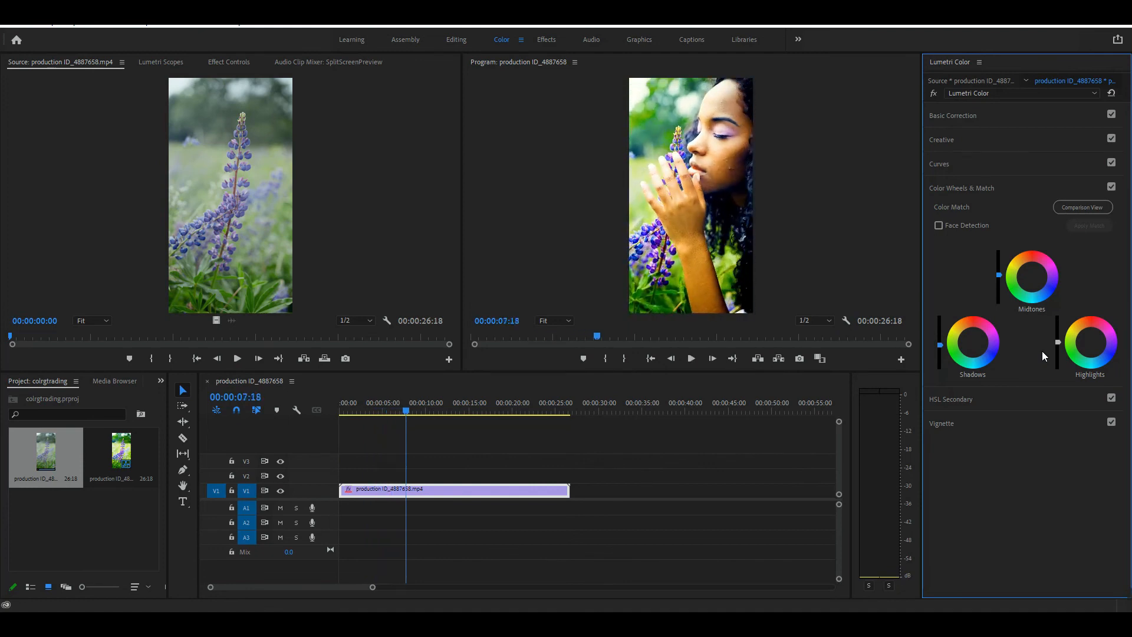
# Step: Sample the woman's facial skin as the HSL Secondary key color and show the Color/Gray mask
pyautogui.click(998, 399)
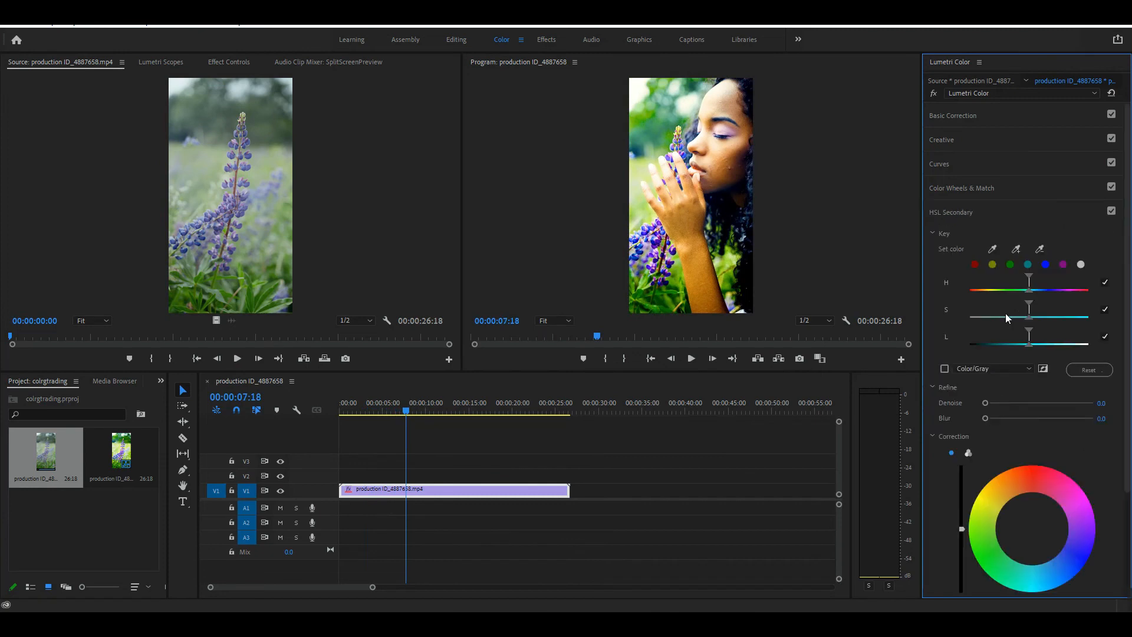
pyautogui.click(992, 249)
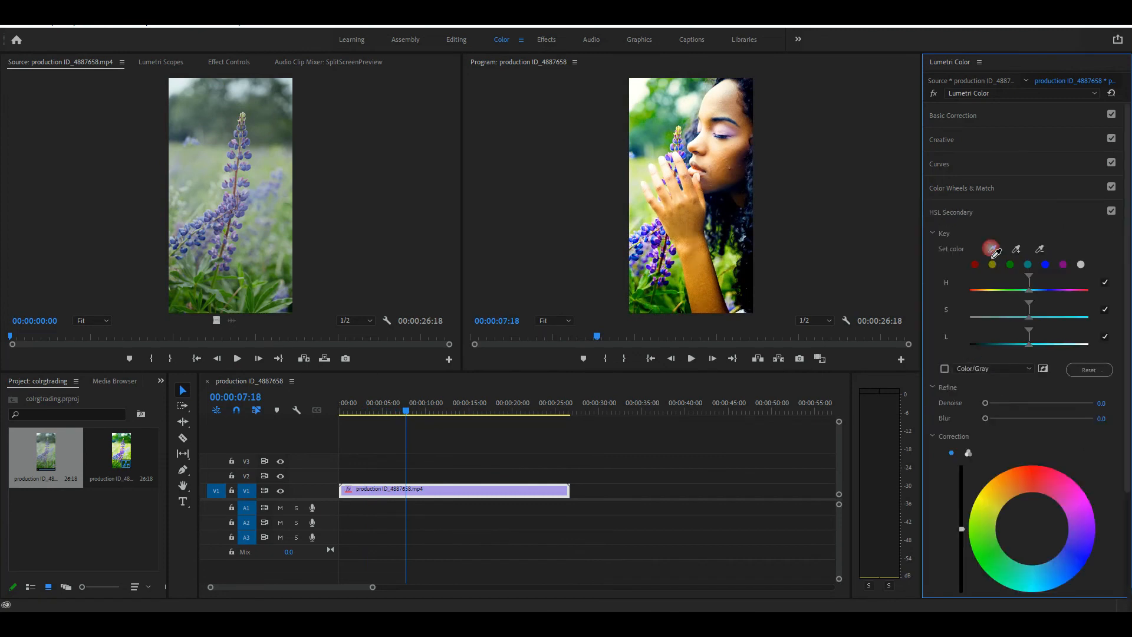
pyautogui.click(722, 159)
pyautogui.click(945, 369)
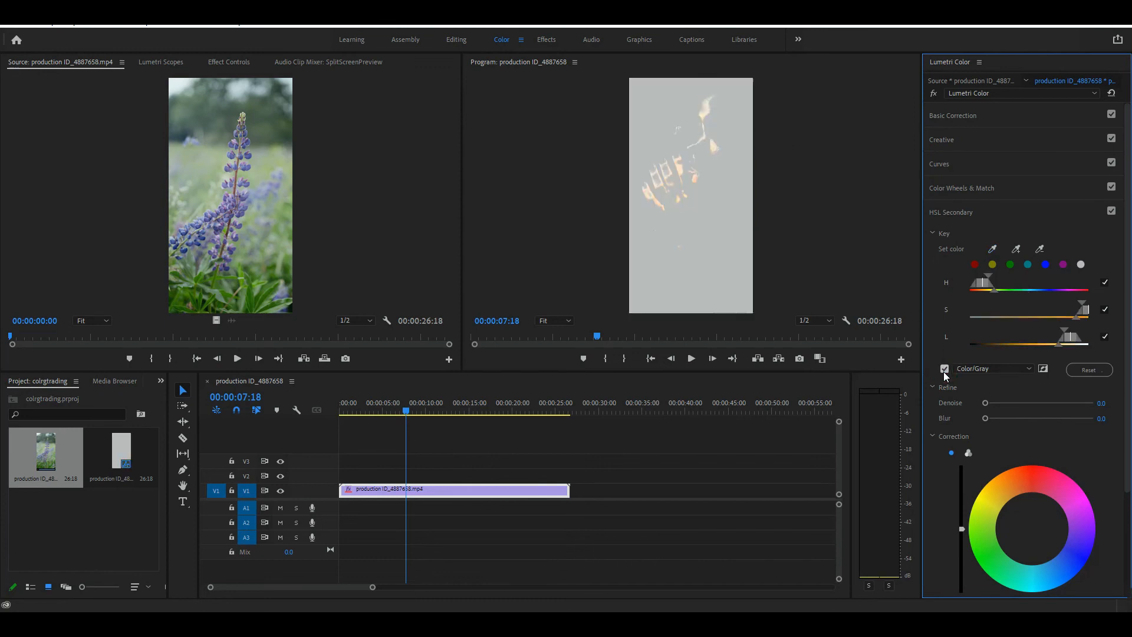
# Step: Widen the hue, saturation and luminance ranges of the HSL key to cover more of the face and hand
pyautogui.moveTo(995, 288); pyautogui.dragTo(1024, 288)
pyautogui.moveTo(987, 279); pyautogui.dragTo(995, 282)
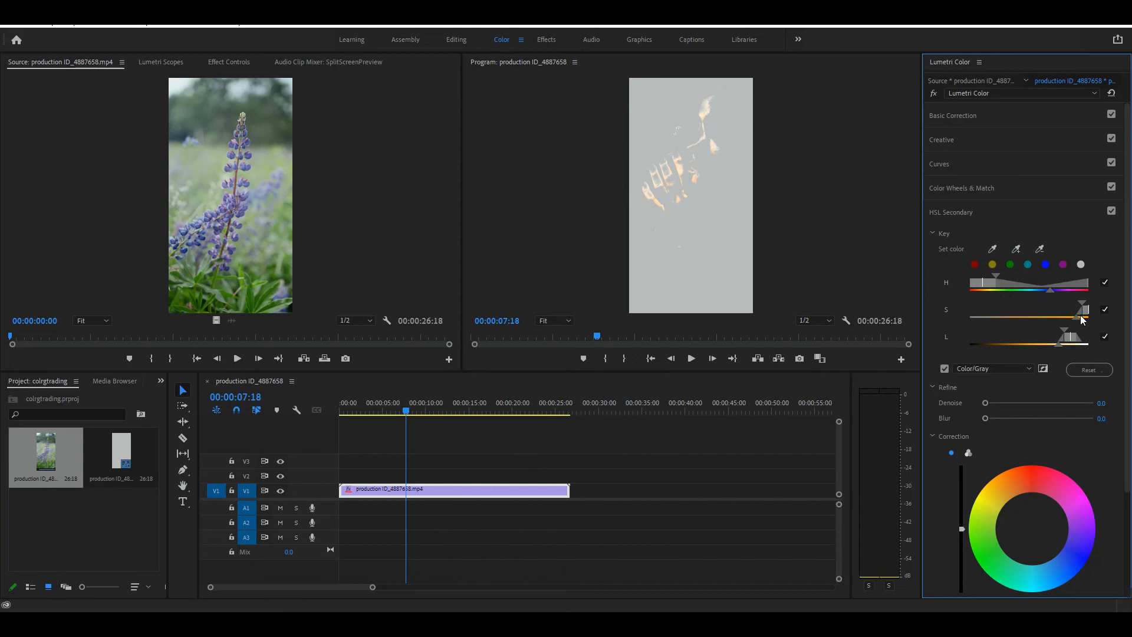
pyautogui.moveTo(1049, 317); pyautogui.dragTo(1010, 321)
pyautogui.moveTo(1080, 314); pyautogui.dragTo(1085, 313)
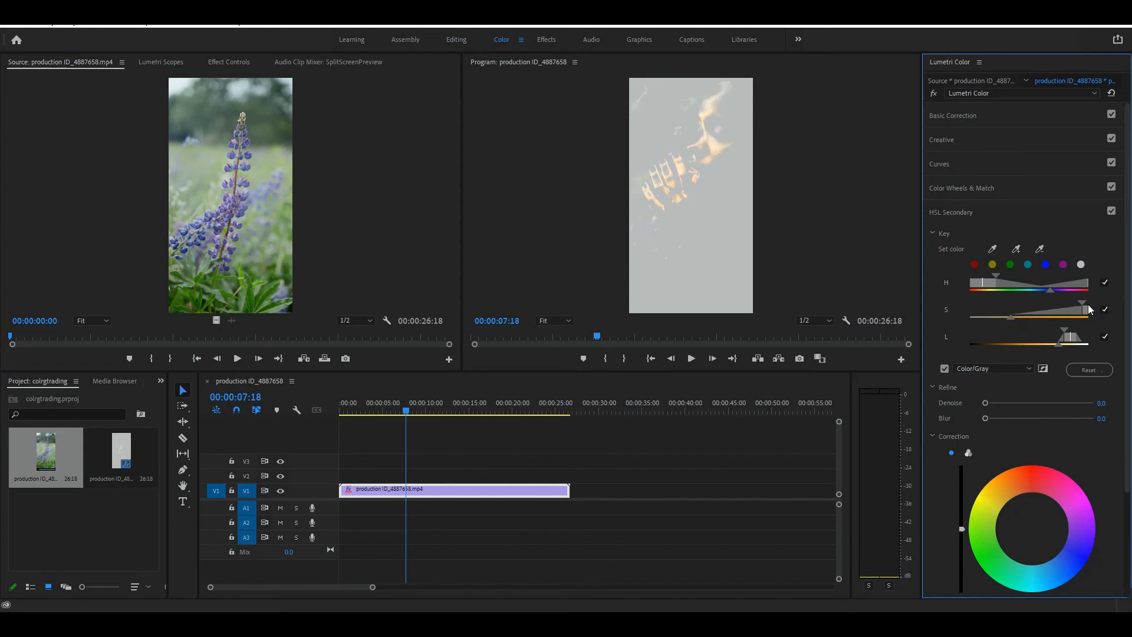
pyautogui.moveTo(1083, 305)
pyautogui.mouseDown()
pyautogui.moveTo(1093, 304)
pyautogui.moveTo(1060, 301)
pyautogui.moveTo(1085, 302)
pyautogui.mouseUp()
pyautogui.moveTo(1057, 346); pyautogui.dragTo(1014, 341)
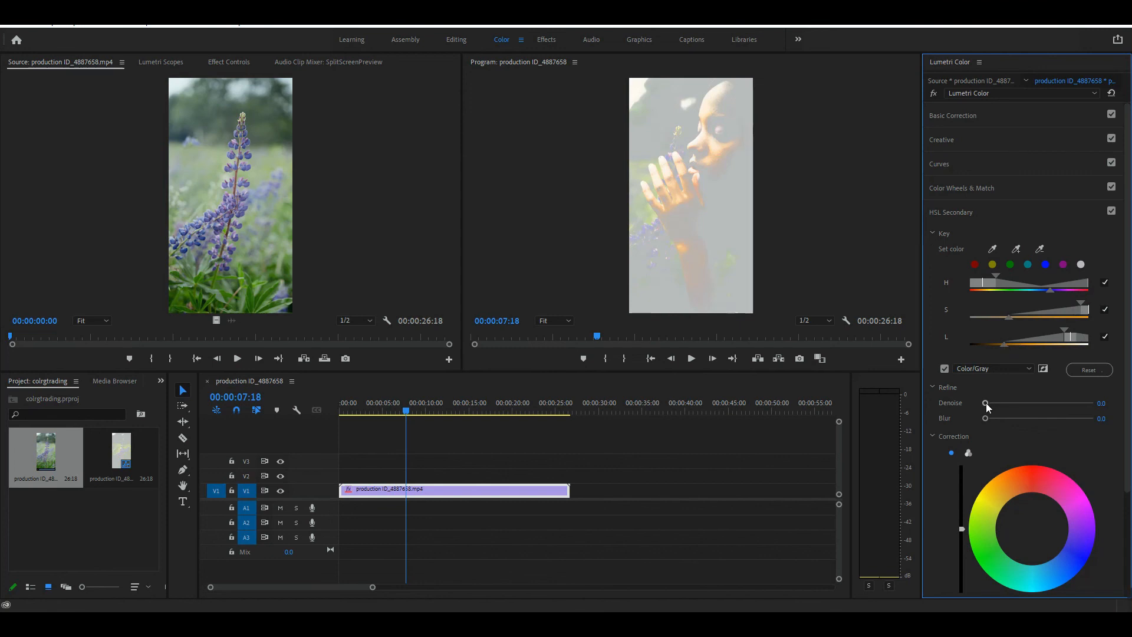
# Step: Set the key's Denoise to 29.9, tint the keyed skin light orange, and hide the Color/Gray mask
pyautogui.moveTo(986, 402); pyautogui.dragTo(1010, 404)
pyautogui.click(1002, 508)
pyautogui.click(1012, 514)
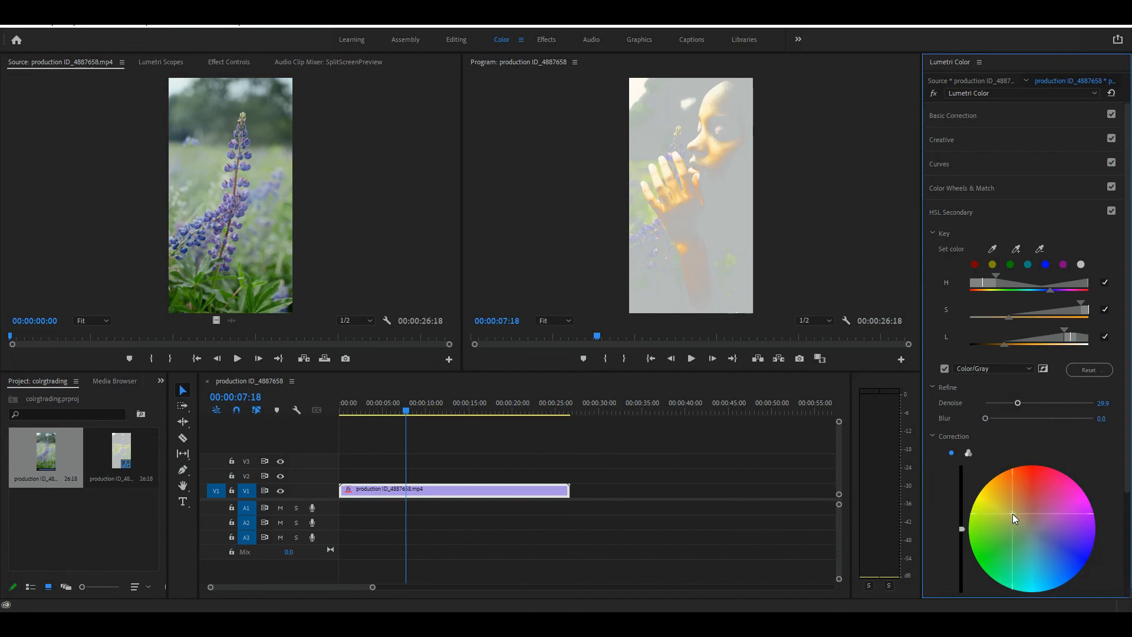
pyautogui.click(945, 368)
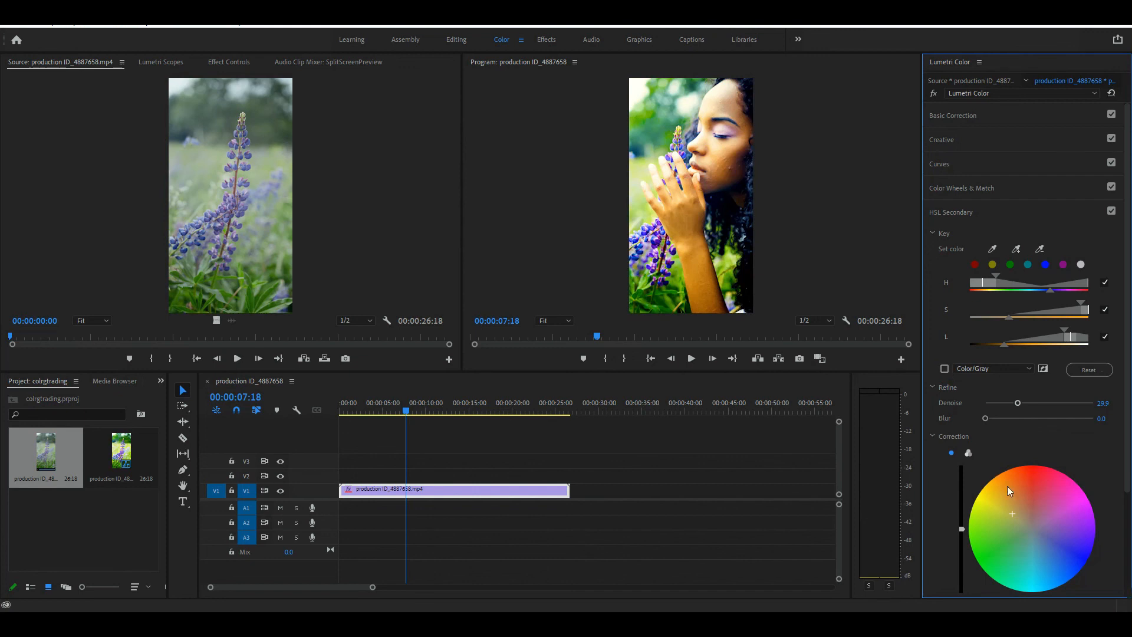
# Step: Test red, blue and yellow tints on the keyed skin in the correction wheel, ending on a light orange
pyautogui.click(1028, 491)
pyautogui.moveTo(1028, 490); pyautogui.dragTo(1009, 508)
pyautogui.click(1066, 561)
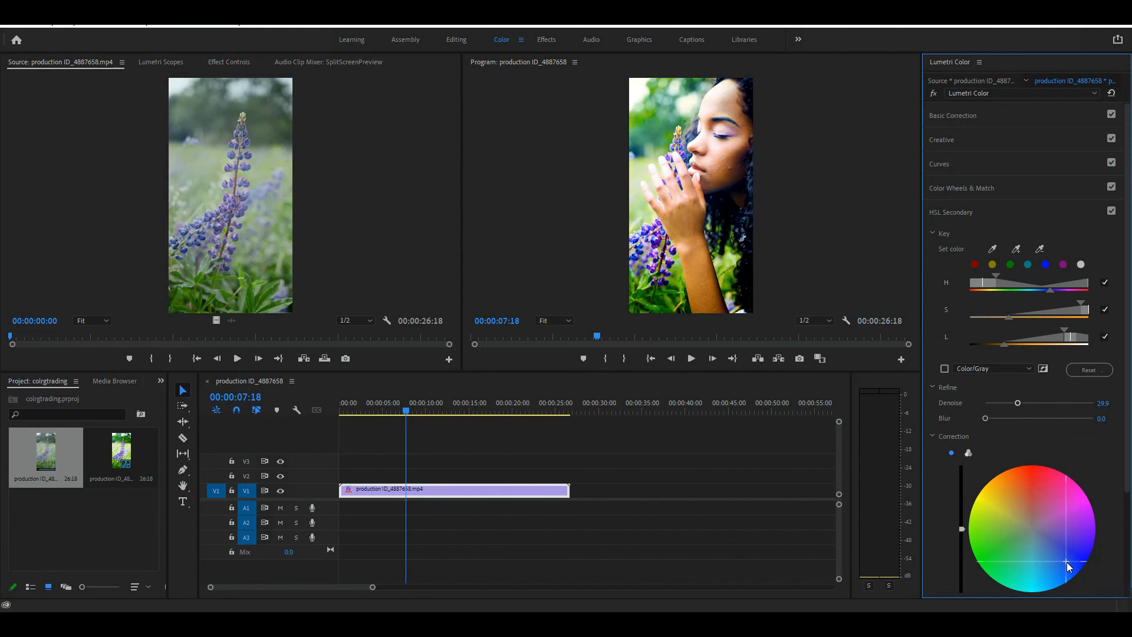
pyautogui.click(1006, 514)
pyautogui.moveTo(1005, 512); pyautogui.dragTo(989, 504)
pyautogui.click(999, 511)
pyautogui.click(1012, 512)
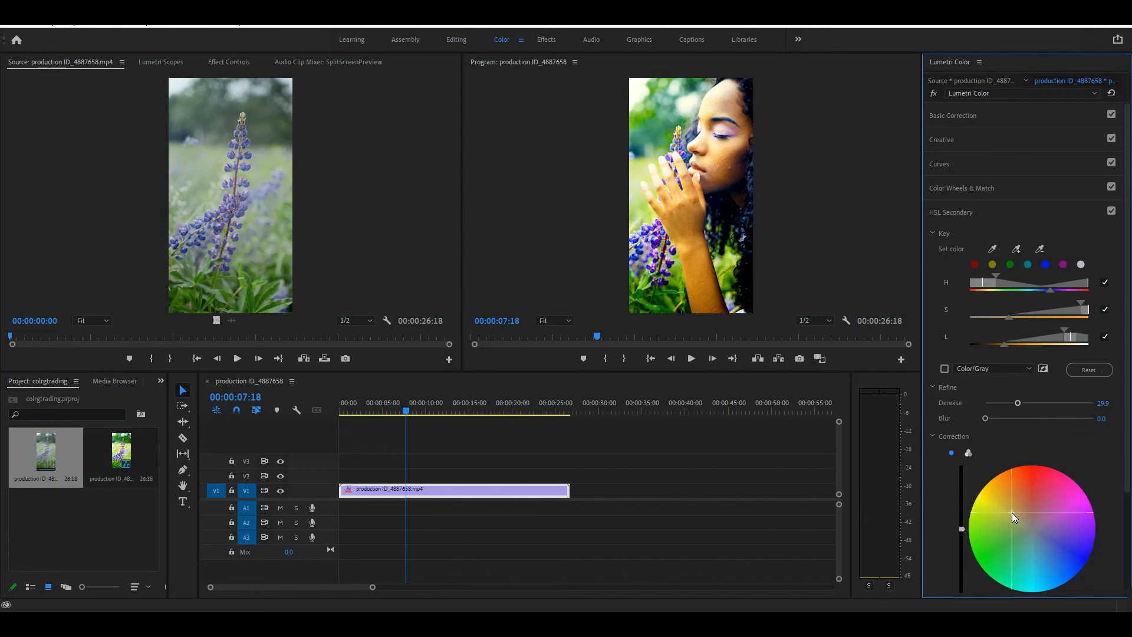
# Step: Set the HSL Secondary correction Contrast to 6.5 and soften the skin's orange tint toward neutral
pyautogui.scroll(-2, 1011, 511)
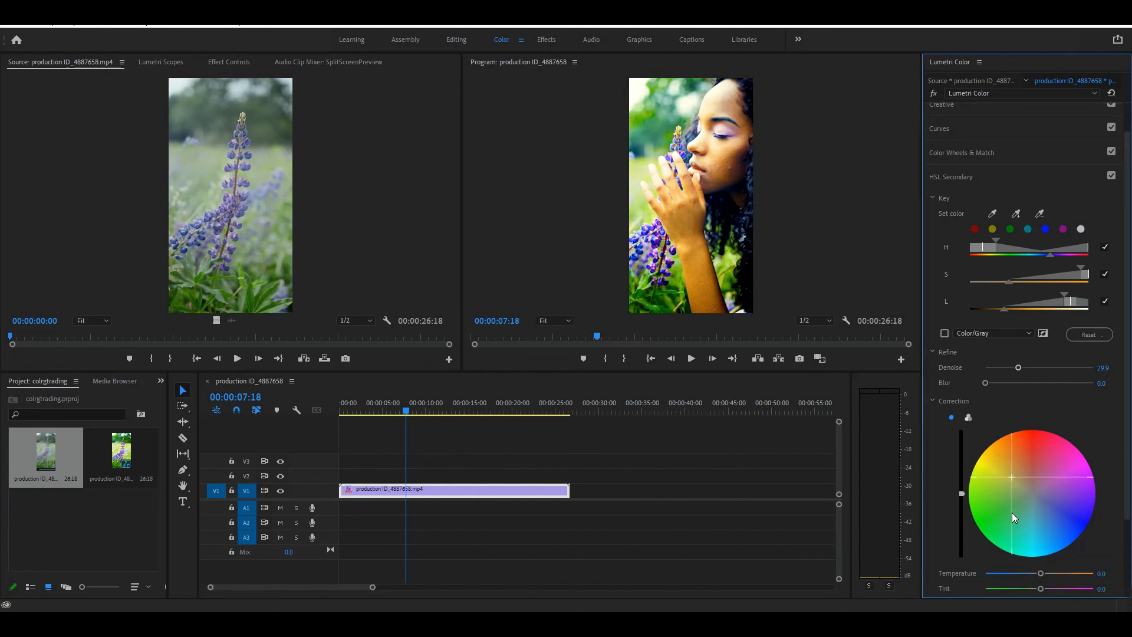
pyautogui.scroll(-2, 1041, 572)
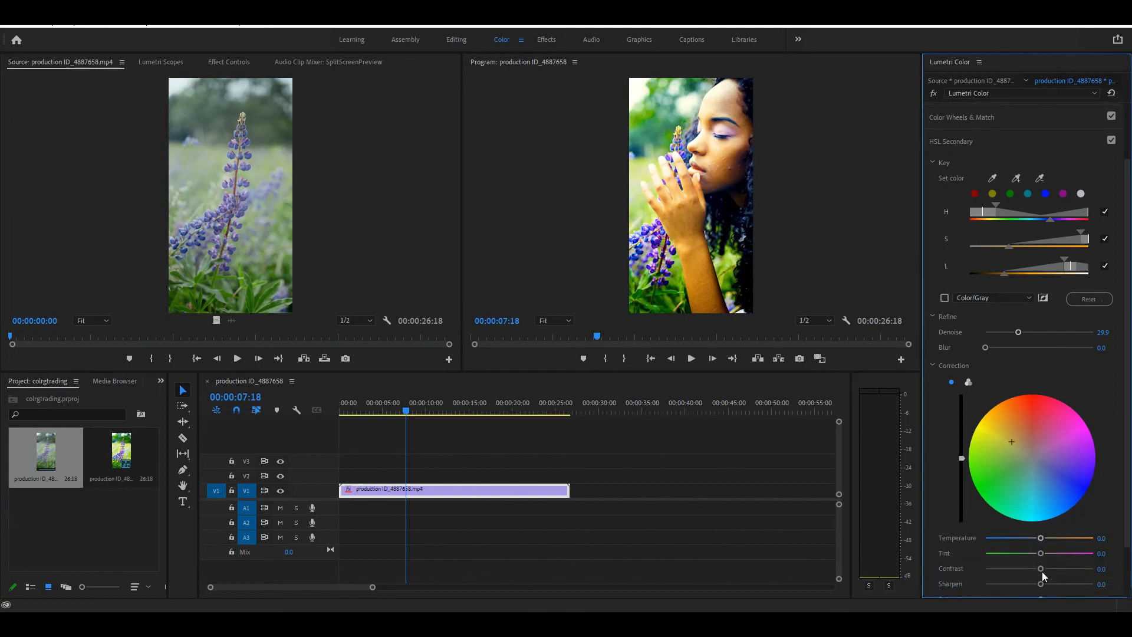
pyautogui.moveTo(1041, 569); pyautogui.dragTo(1042, 568)
pyautogui.scroll(-2, 1042, 583)
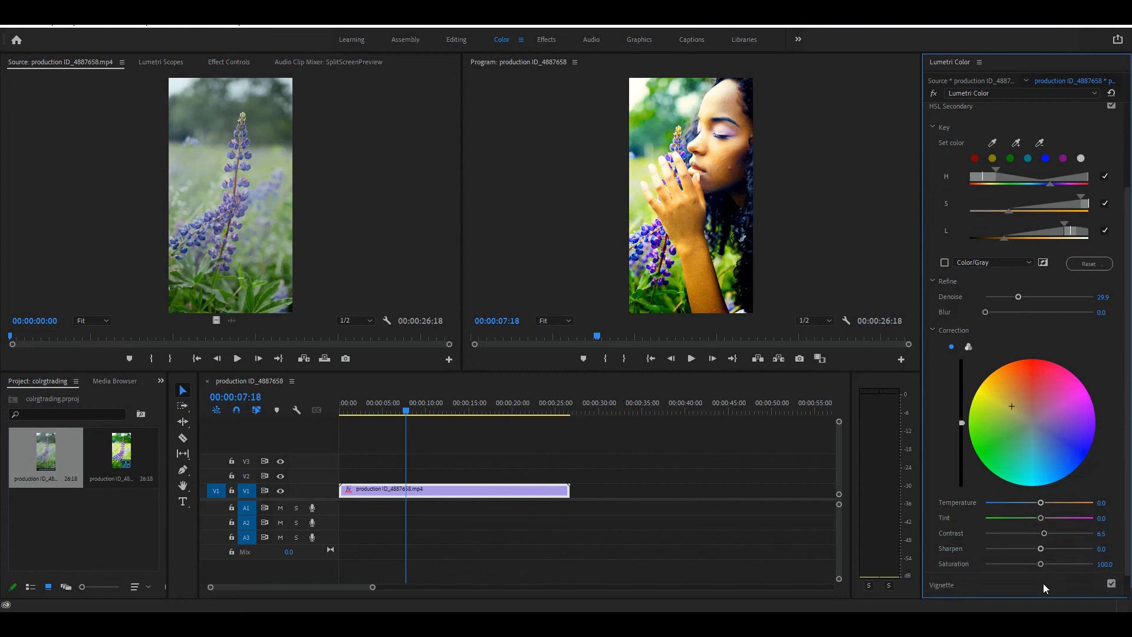
pyautogui.click(1018, 413)
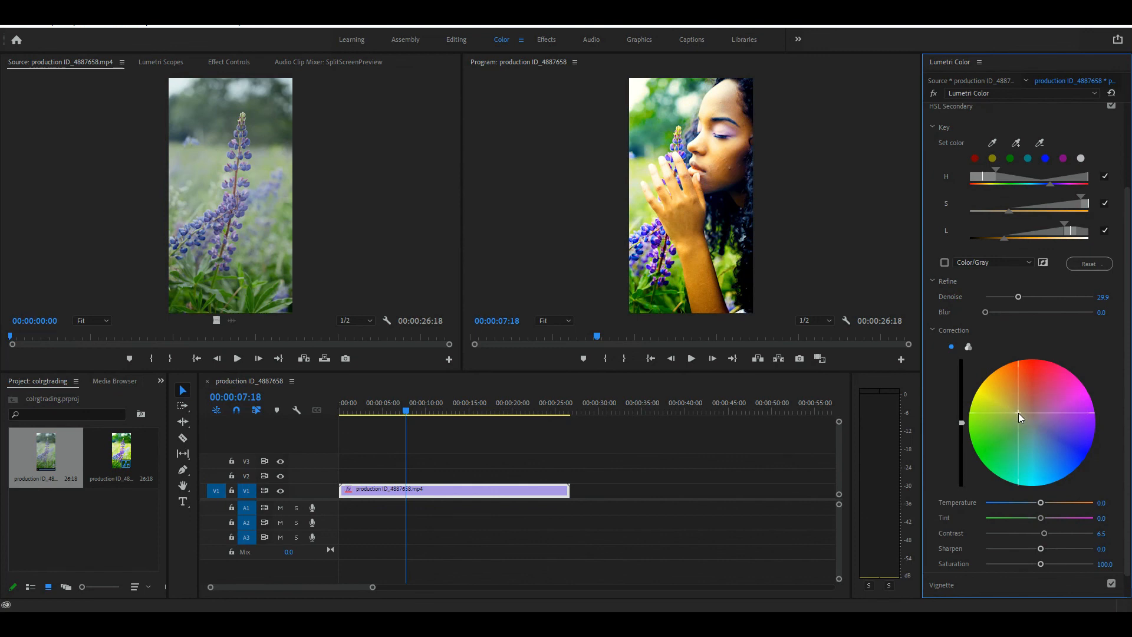